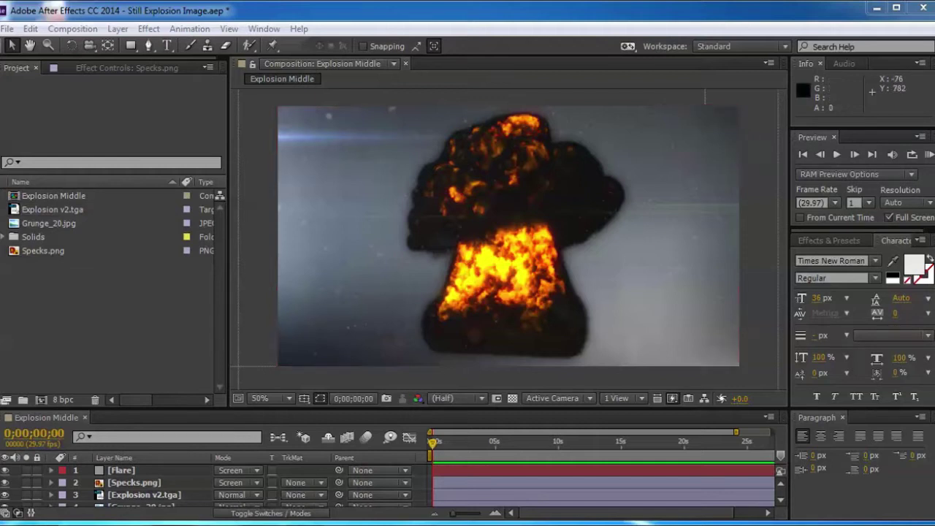
Step: Bring up the Maya tanker explosion scene, orbit the view, and play the fire simulation to frame 84
mouse_move(257, 524)
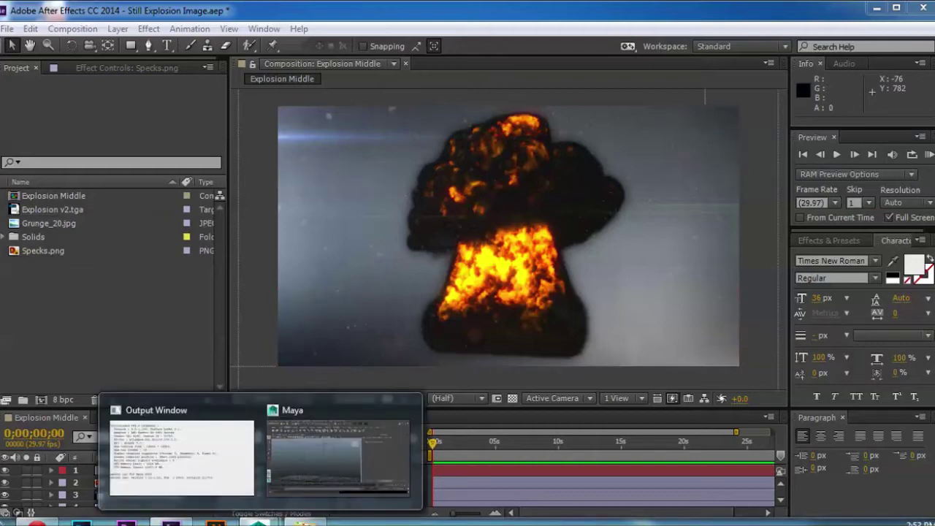
click(292, 484)
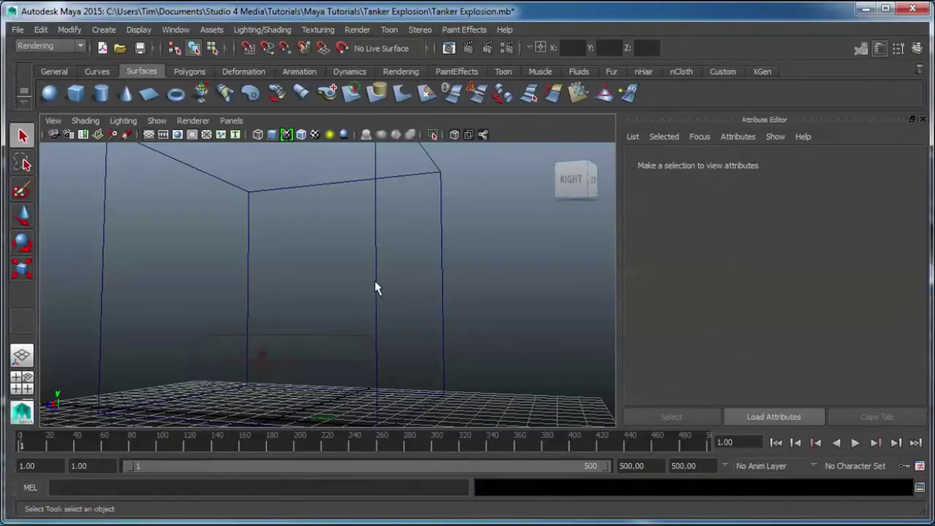
alt+drag(488, 307, 468, 299)
scroll(468, 299, up, 2)
scroll(469, 299, down, 2)
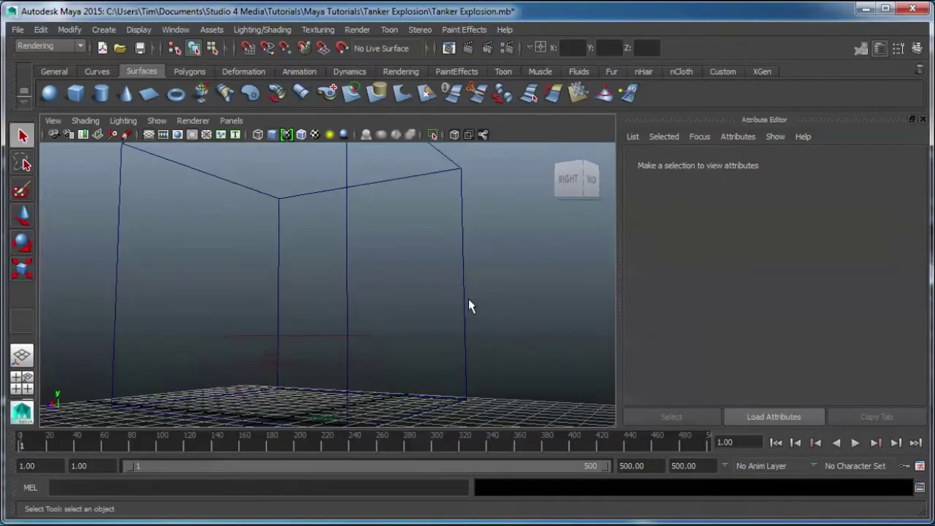
click(857, 444)
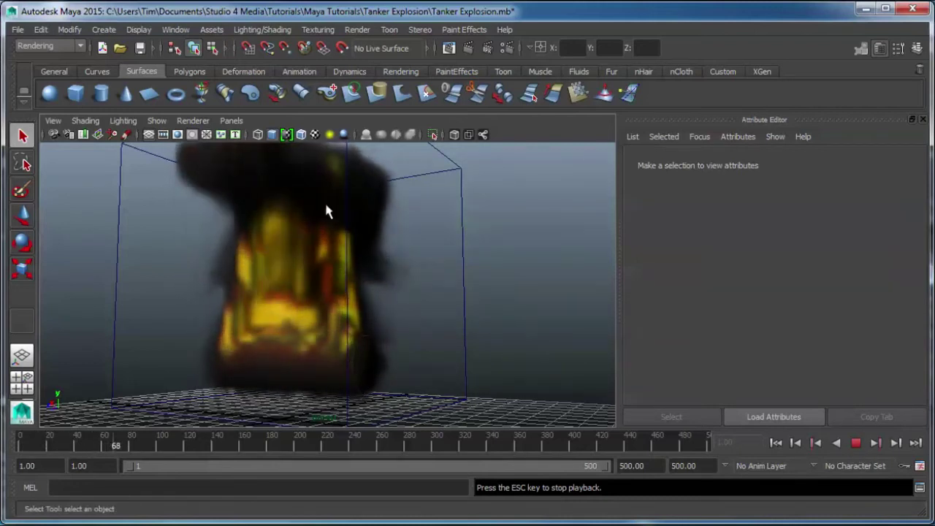
click(856, 443)
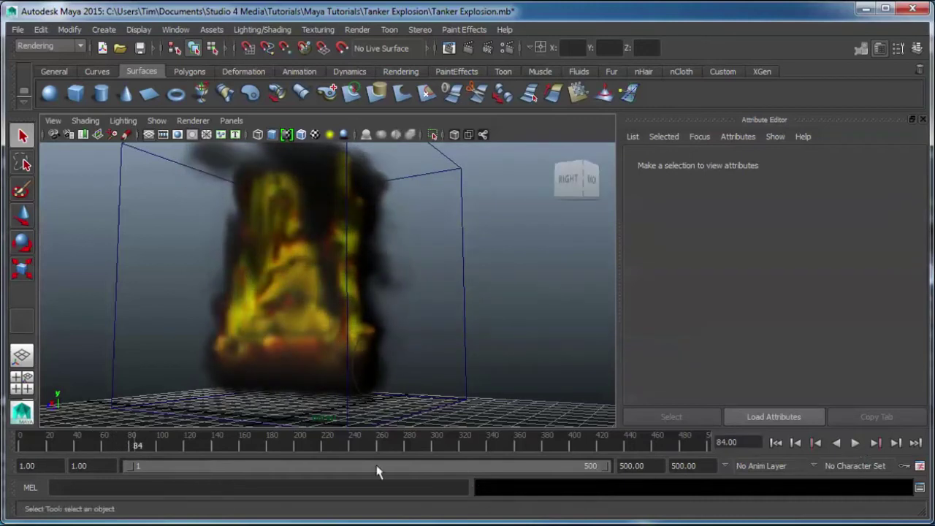
Step: Glance at the YouTube channel page in the browser, then minimize it to return to Maya
mouse_move(222, 519)
click(219, 456)
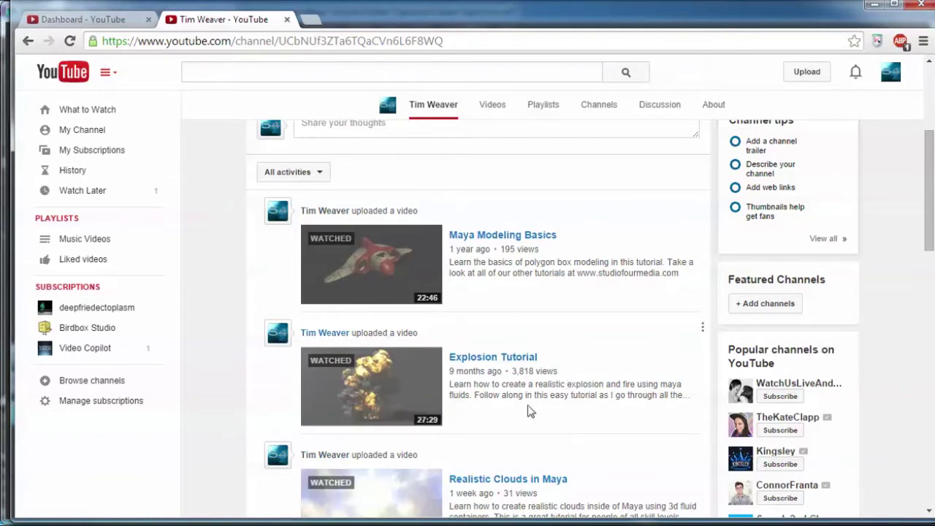
click(875, 9)
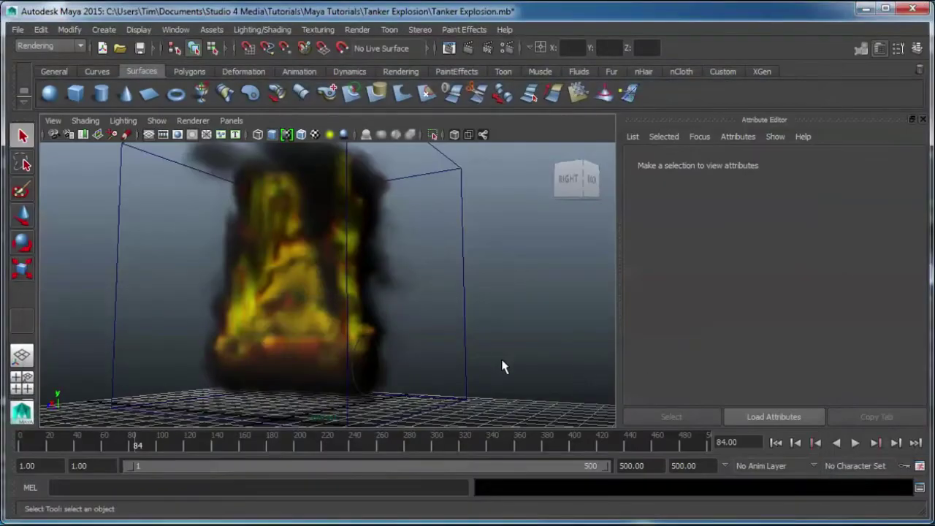
Step: Orbit the camera, render frame 84 of the explosion with mental ray, and close the render
mouse_move(488, 365)
mouse_down()
mouse_move(349, 367)
mouse_move(472, 361)
mouse_up()
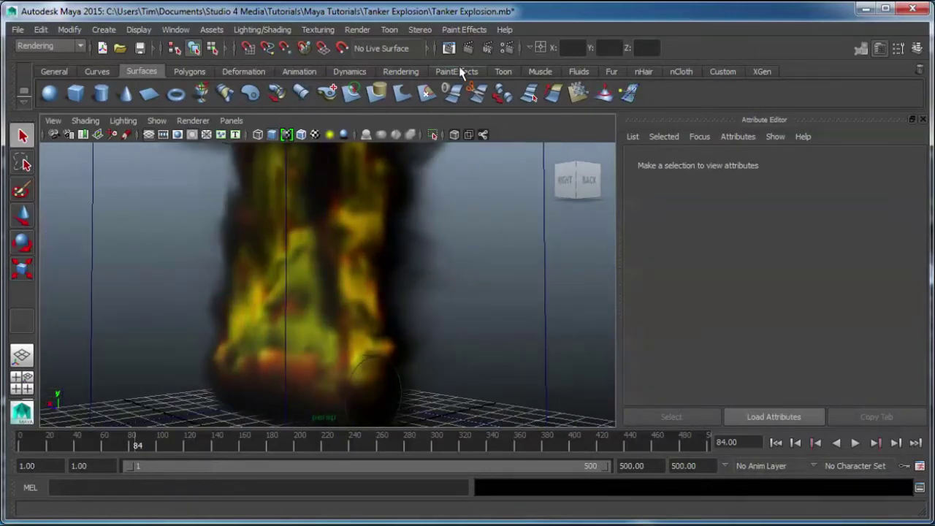
click(468, 48)
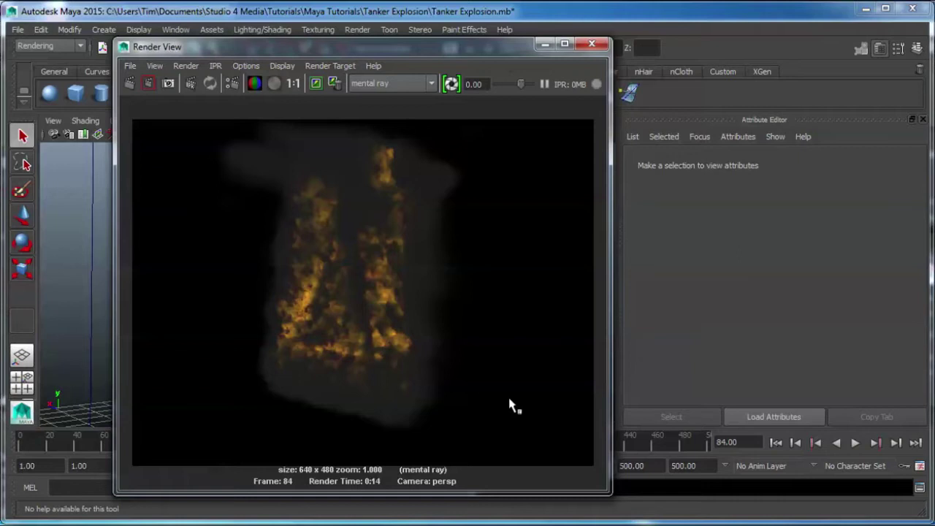
click(591, 46)
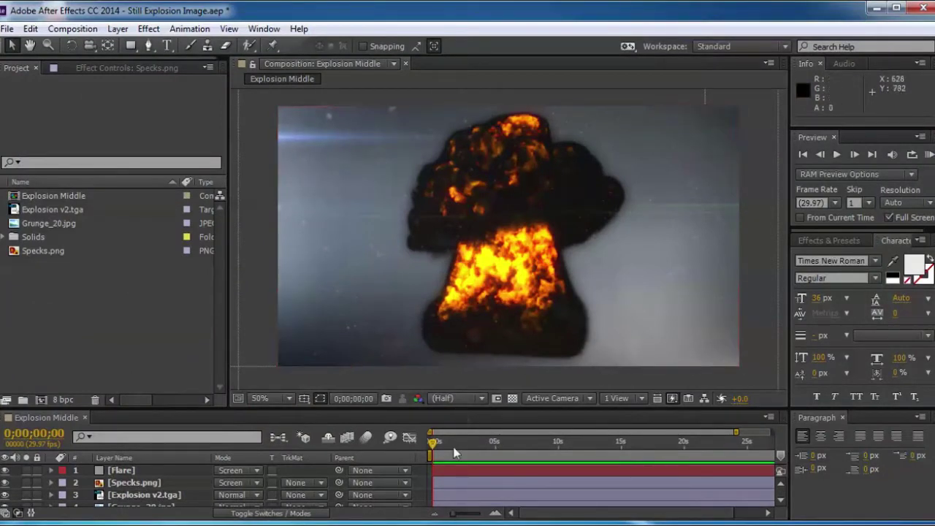
mouse_move(307, 523)
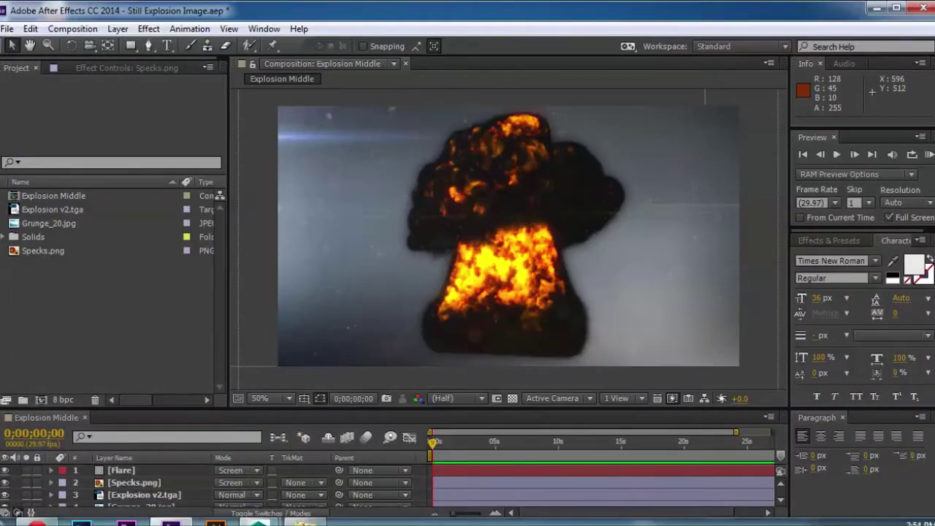
mouse_move(256, 520)
click(321, 479)
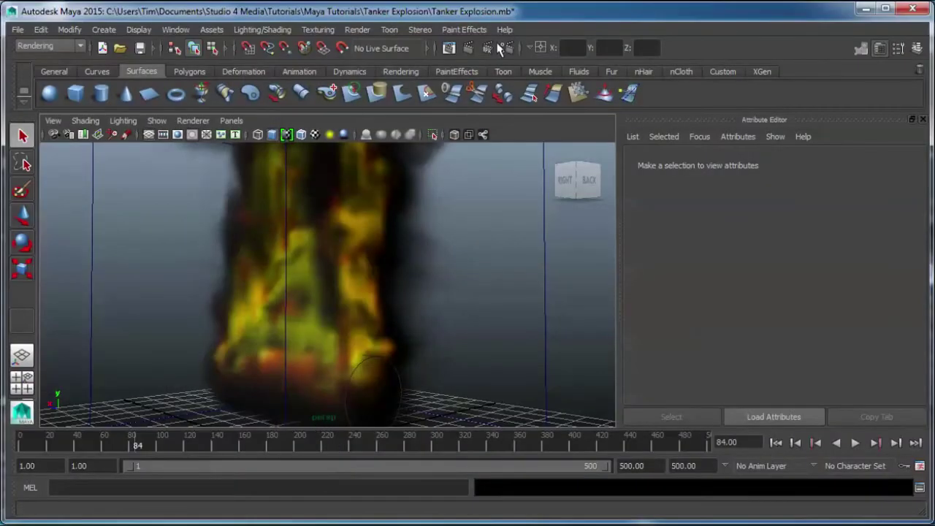
click(449, 49)
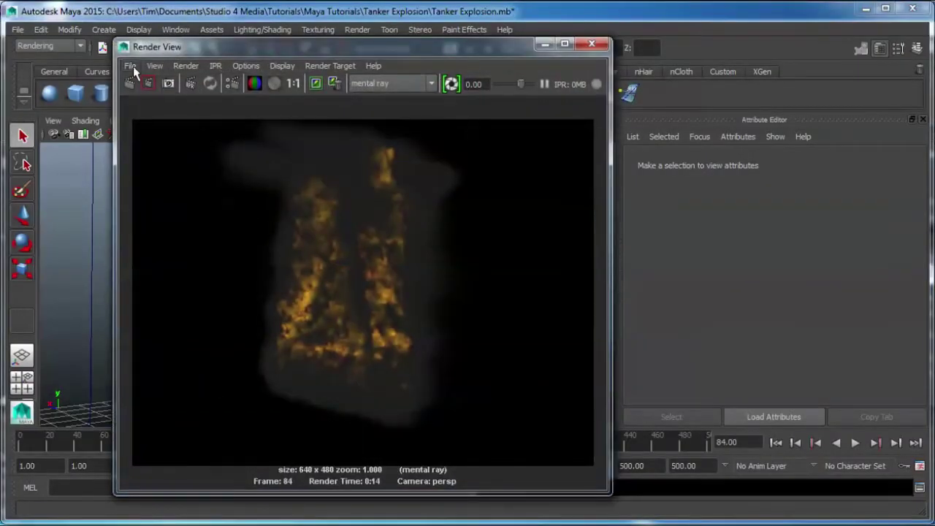
click(131, 67)
click(144, 98)
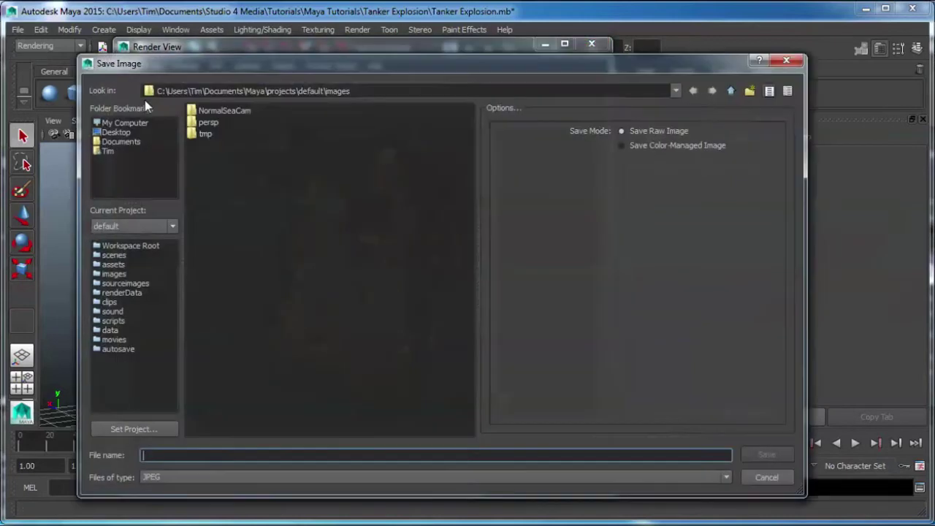
click(178, 480)
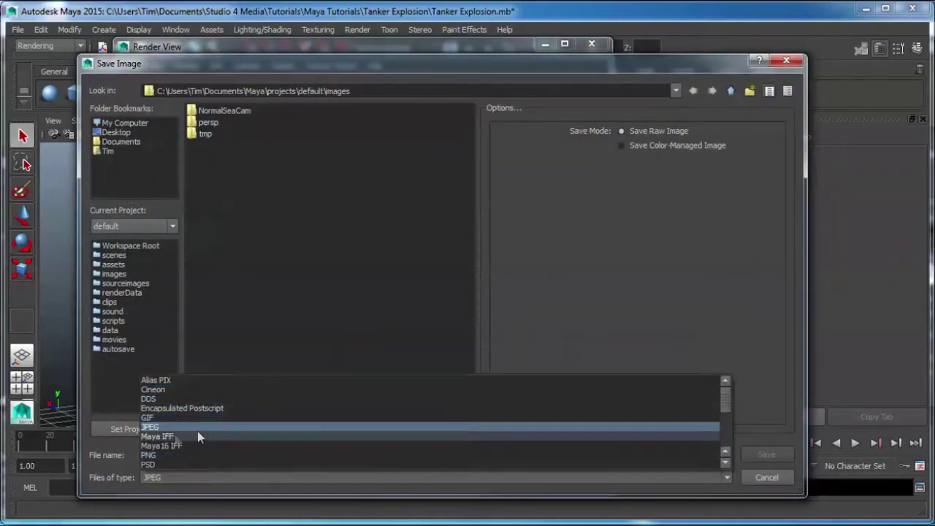
scroll(182, 457, down, 3)
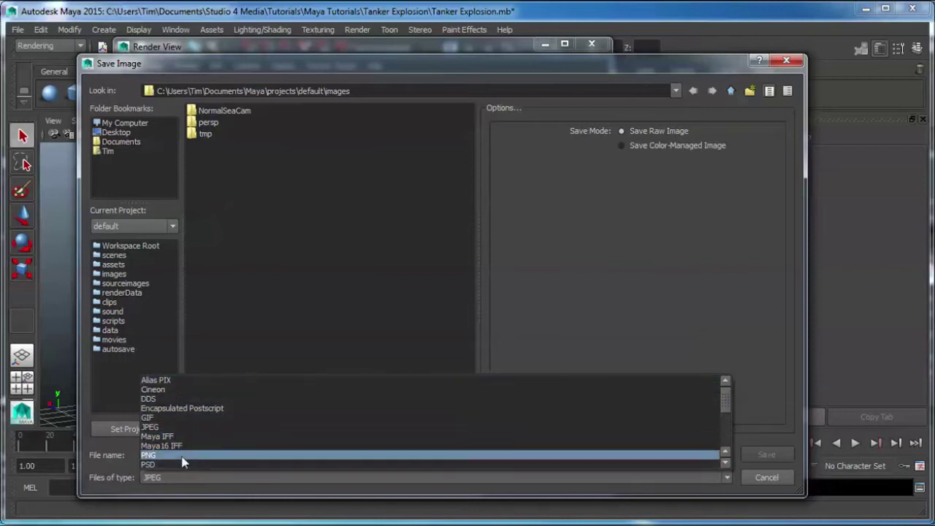
click(768, 477)
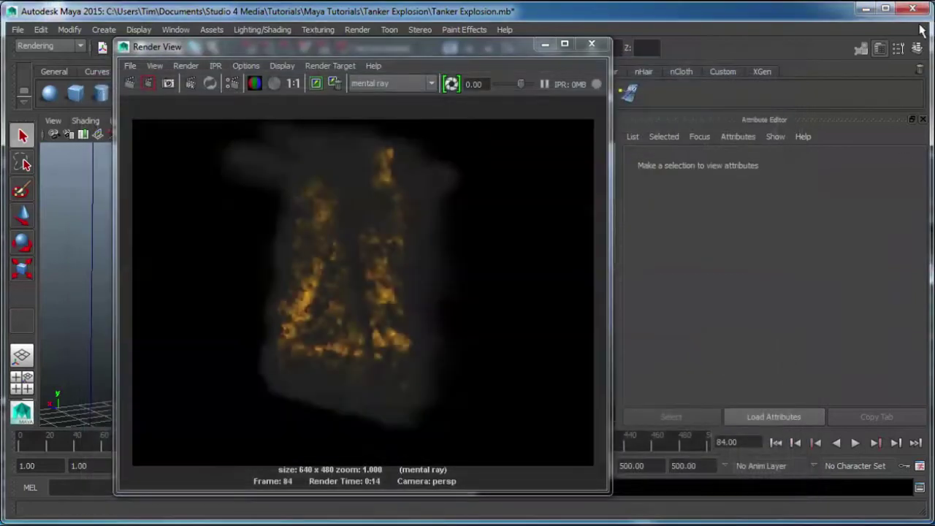
click(592, 44)
Step: Back in After Effects, select the 1280 x 720 Explosion v2.tga footage and drag it across the viewer
click(862, 10)
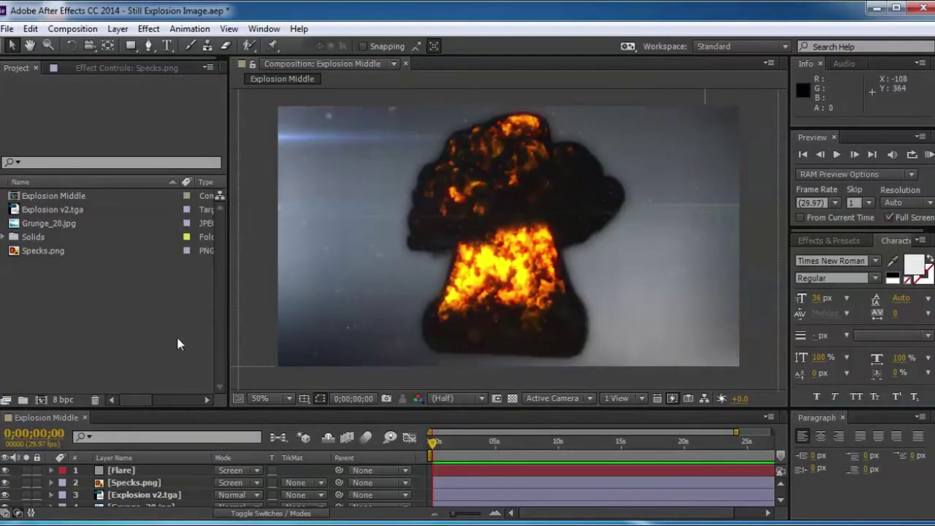
click(69, 210)
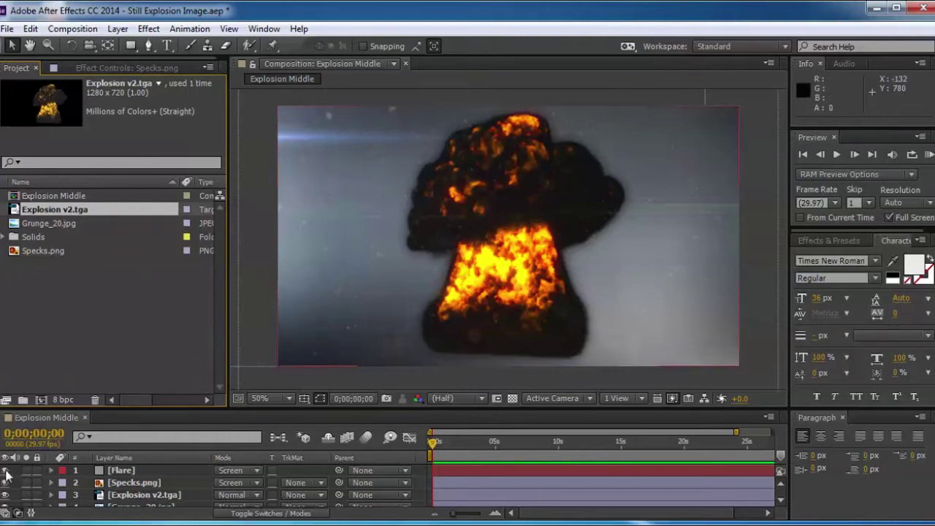
drag(55, 212, 652, 249)
drag(584, 282, 174, 233)
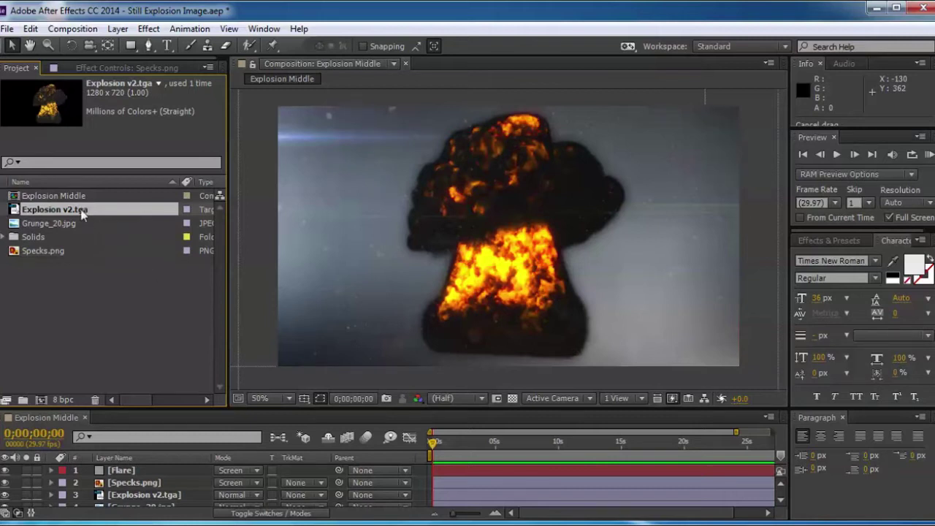
Step: Create an Explosion v2 composition from Explosion v2.tga and show the transparency grid
drag(85, 215, 42, 399)
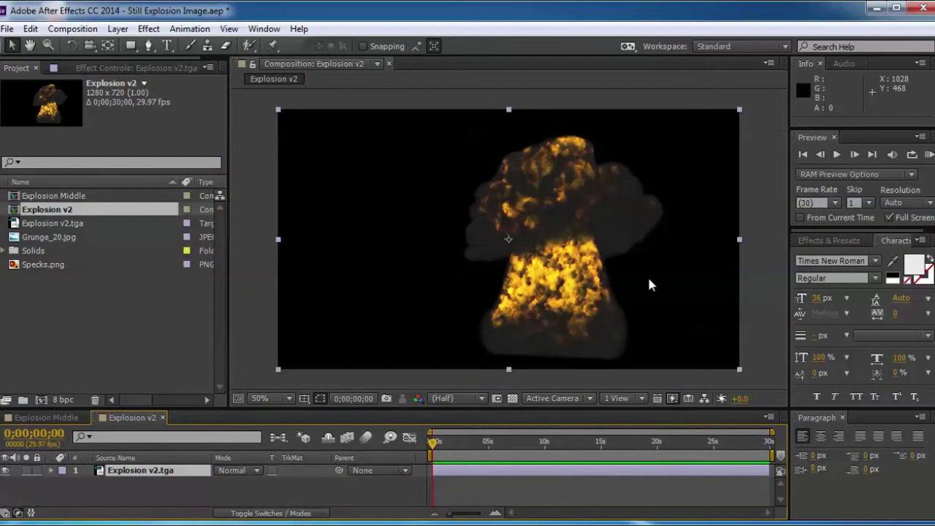
click(512, 398)
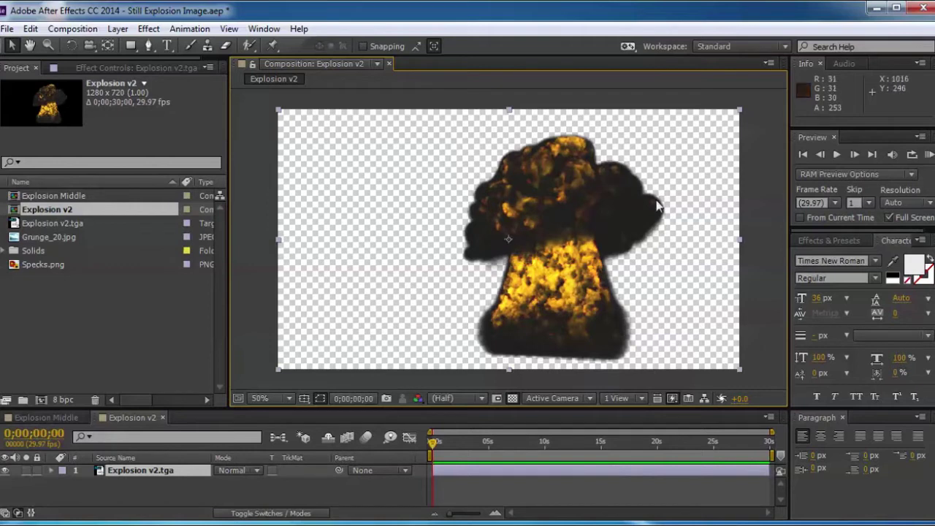
Step: Resize the explosion layer from its corner, then hide the transparency grid for a black background
key(comma)
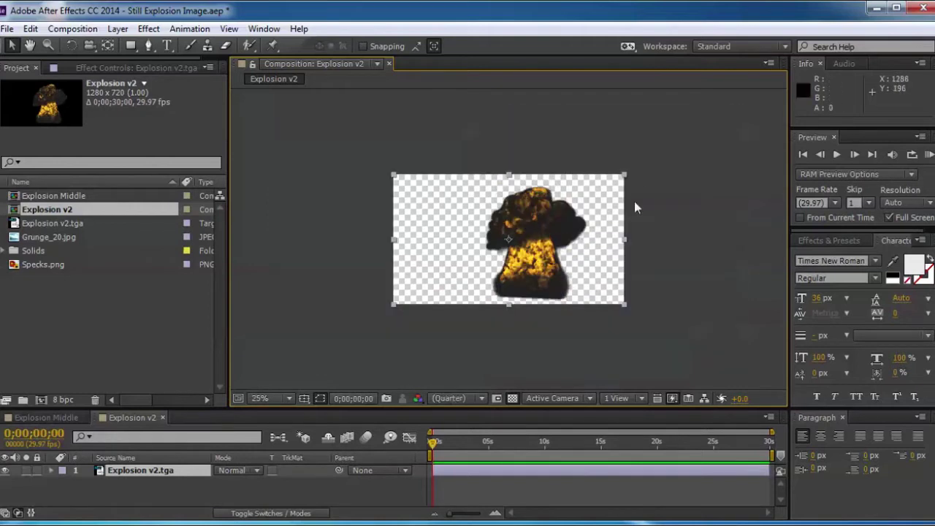
drag(624, 178, 591, 264)
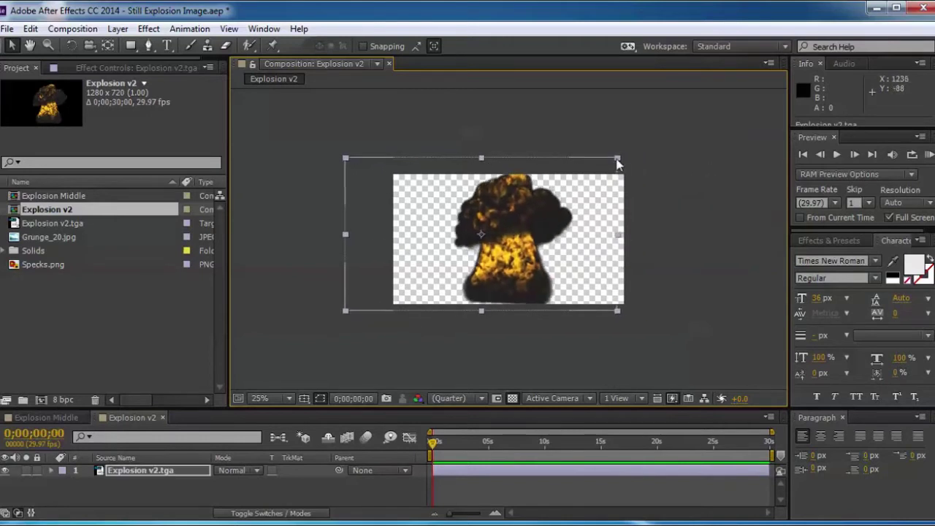
drag(618, 162, 643, 166)
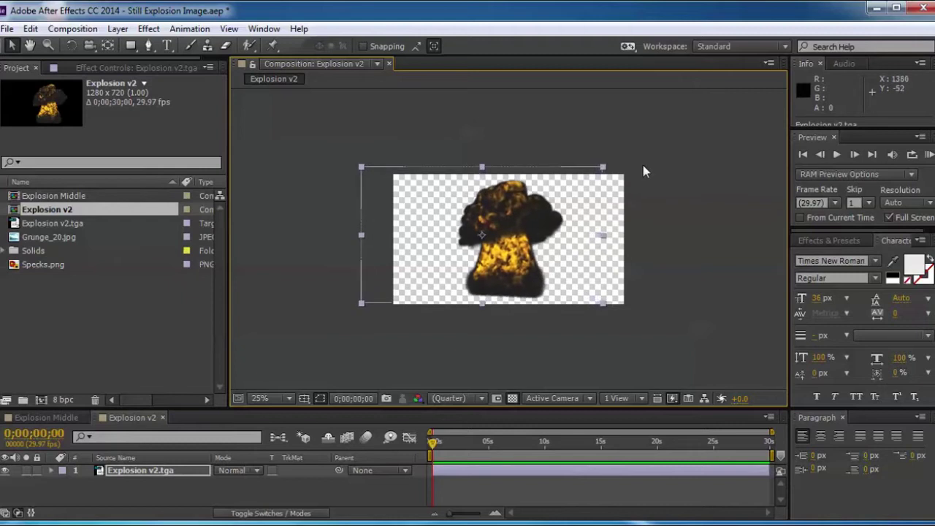
key(period)
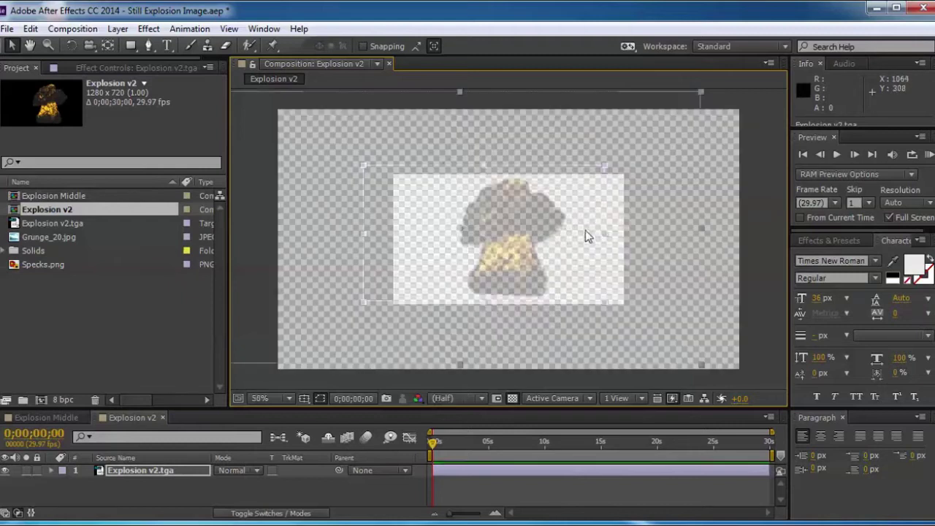
drag(704, 92, 709, 91)
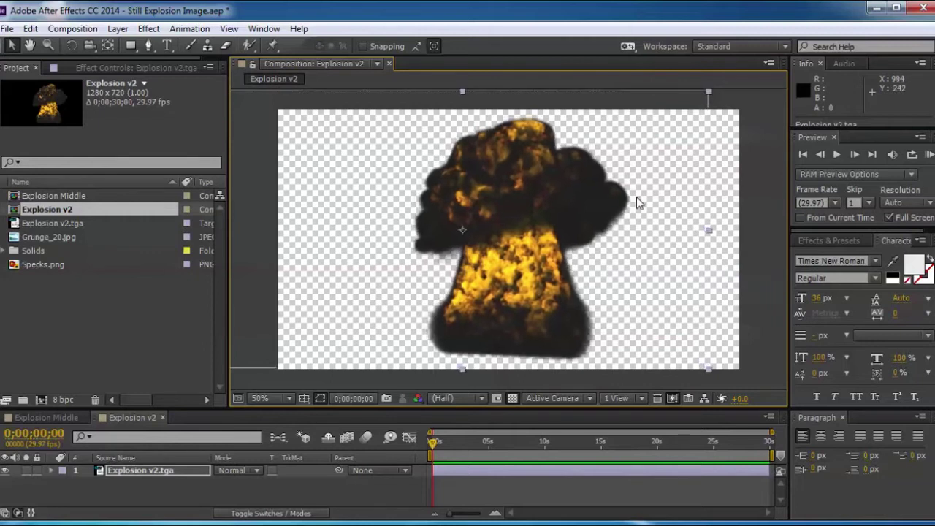
key(comma)
click(666, 218)
key(period)
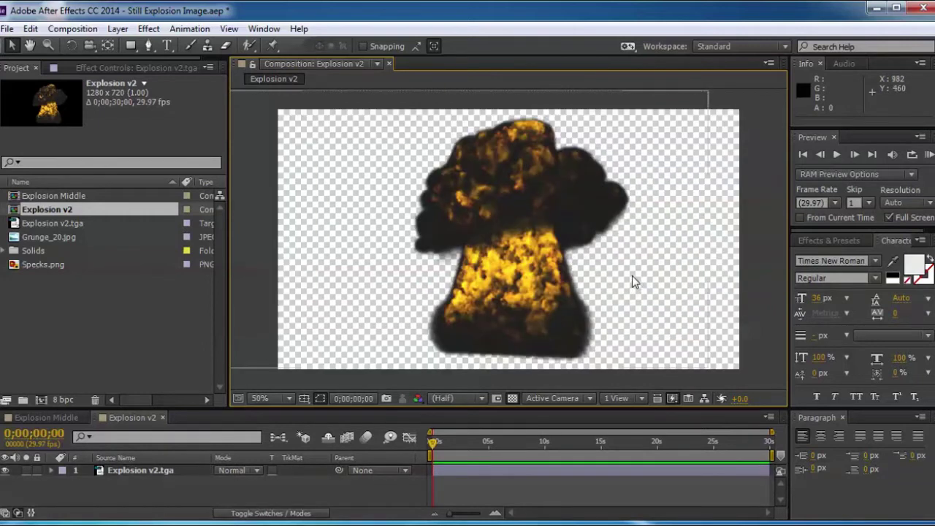
click(513, 399)
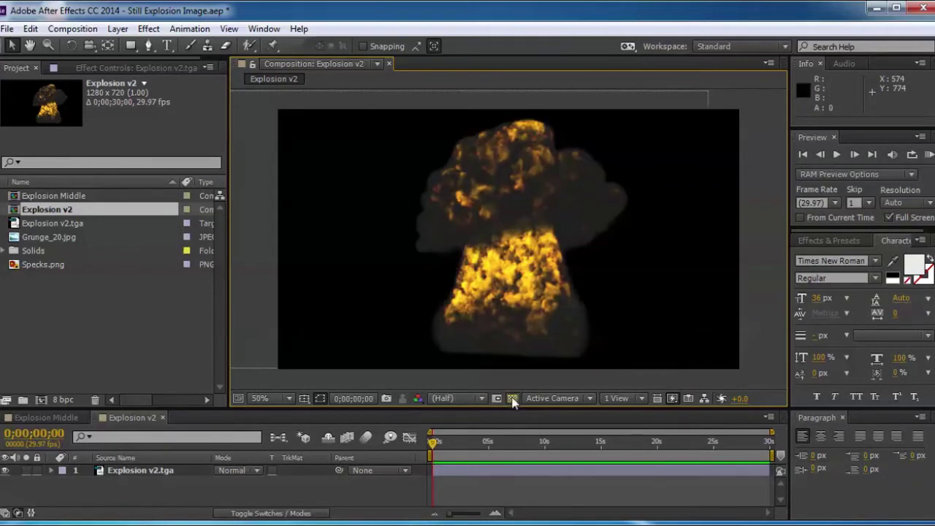
Step: Apply a Color Correction > Curves effect to the Explosion v2.tga layer
click(491, 337)
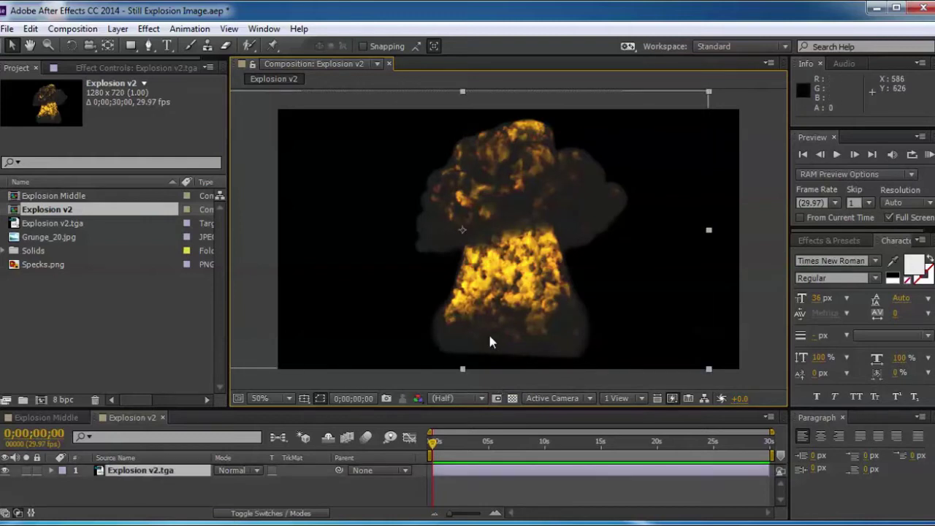
click(153, 30)
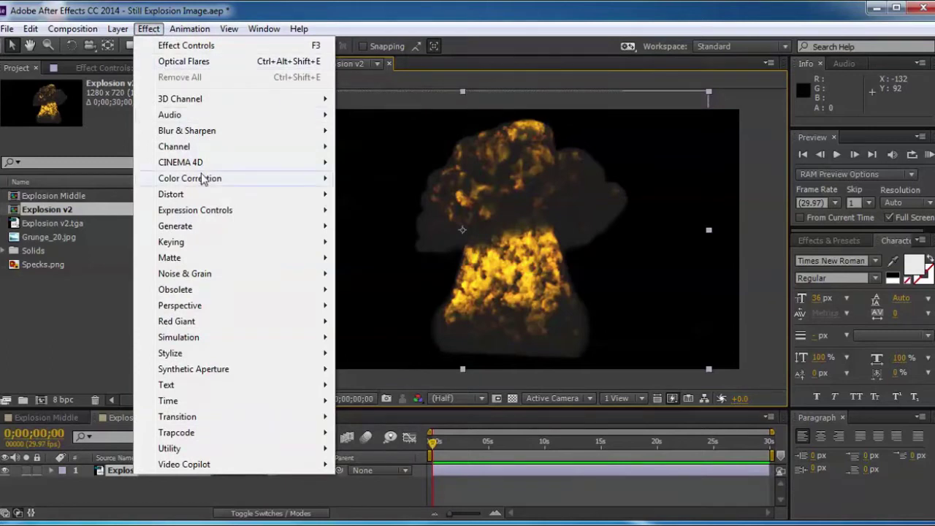
mouse_move(209, 179)
click(390, 314)
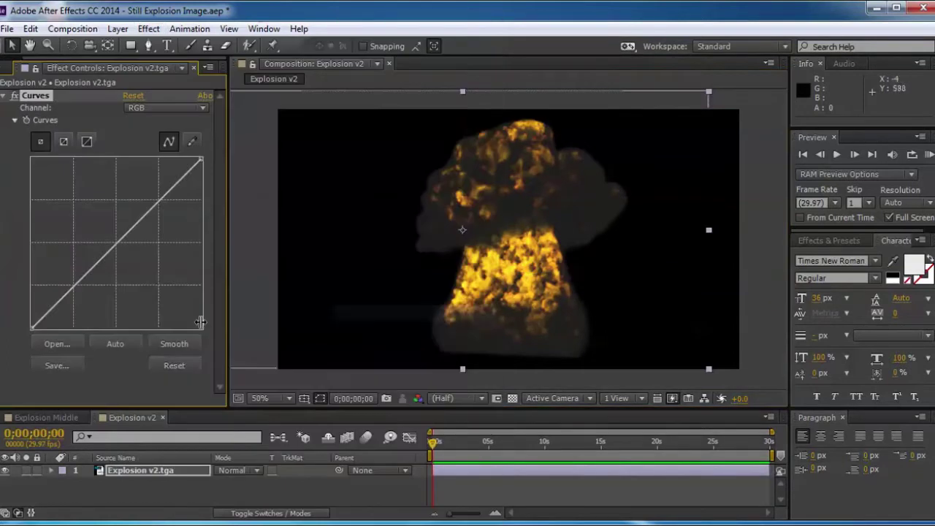
Step: Pull the shadows down and the highlights up into an S-curve
drag(77, 282, 82, 294)
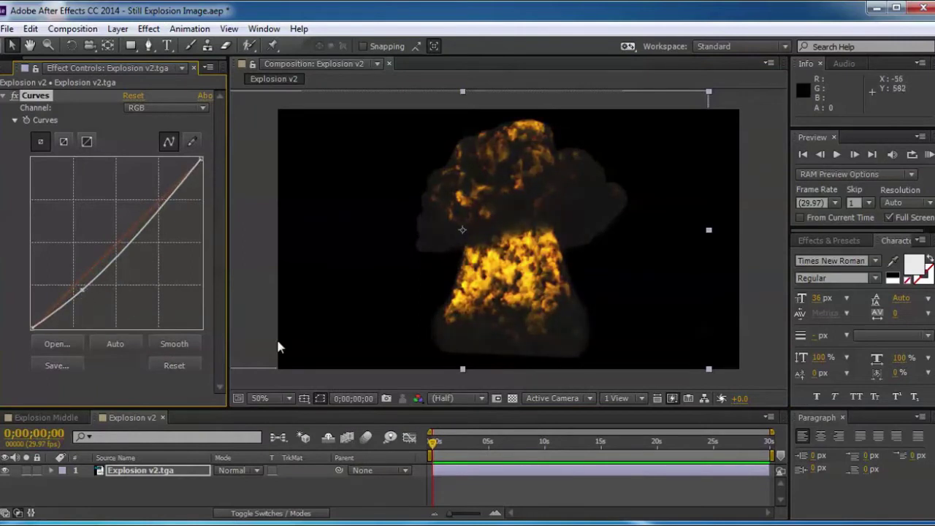
drag(146, 226, 140, 204)
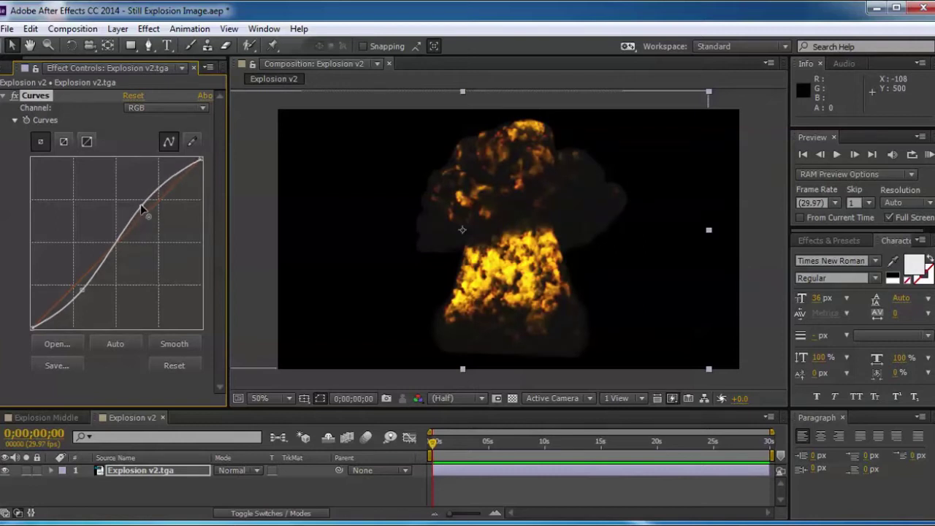
drag(82, 289, 84, 295)
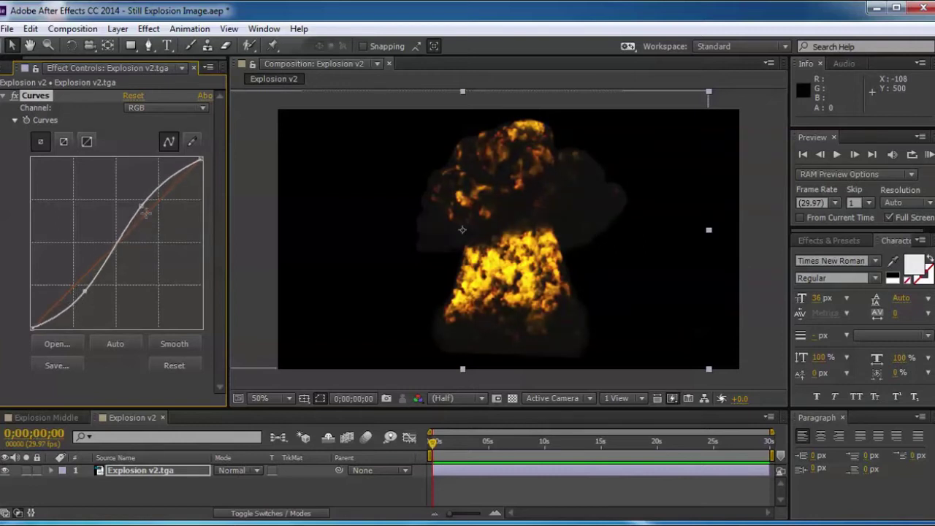
drag(144, 211, 142, 209)
drag(89, 296, 83, 294)
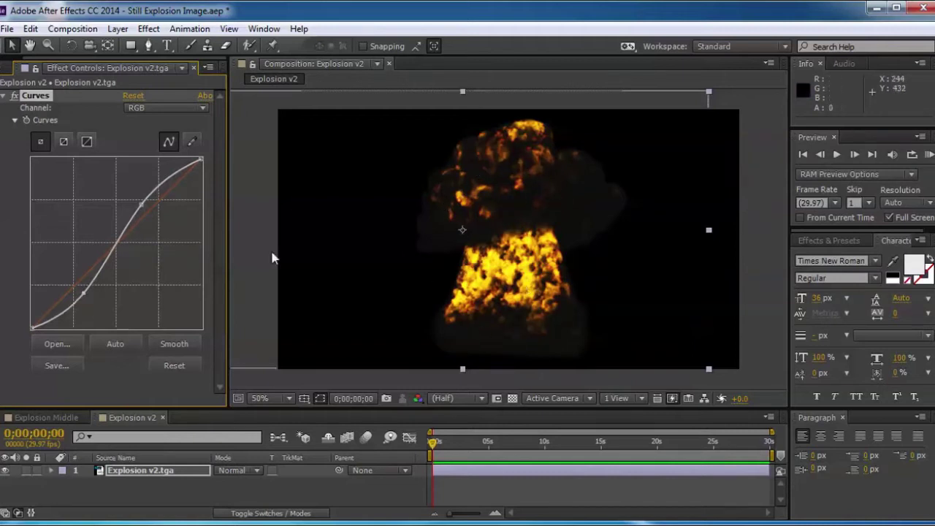
Step: Toggle Curves on and off to compare the contrast, then collapse the effect settings
click(15, 96)
click(15, 96)
click(16, 96)
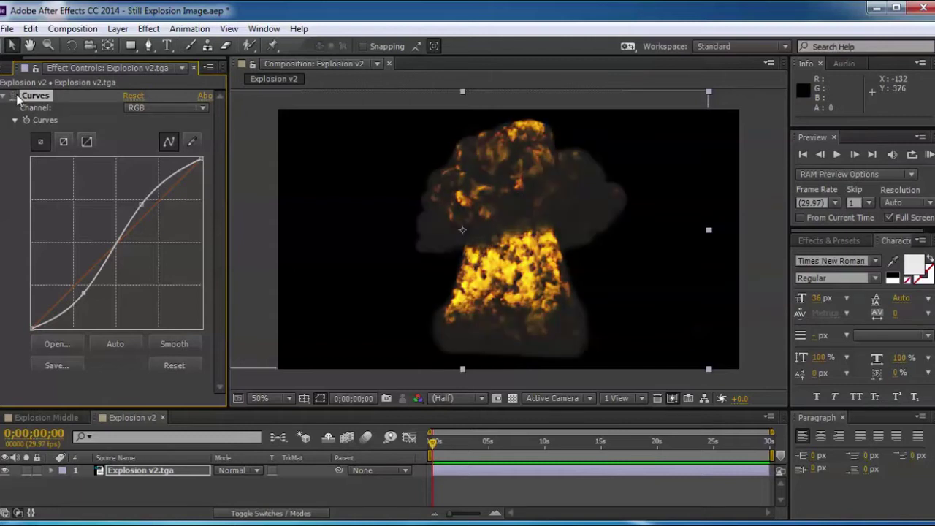
click(16, 96)
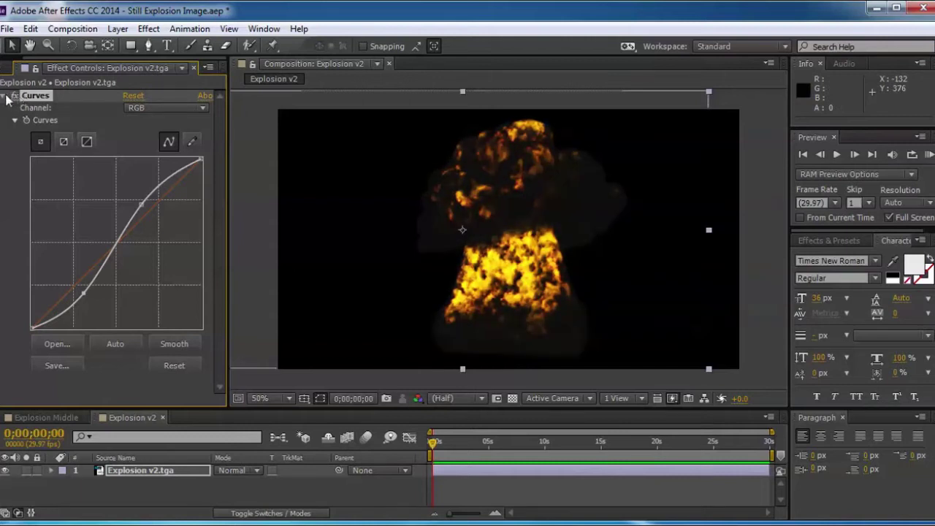
click(15, 96)
click(15, 96)
key(comma)
key(comma)
click(692, 268)
key(period)
key(period)
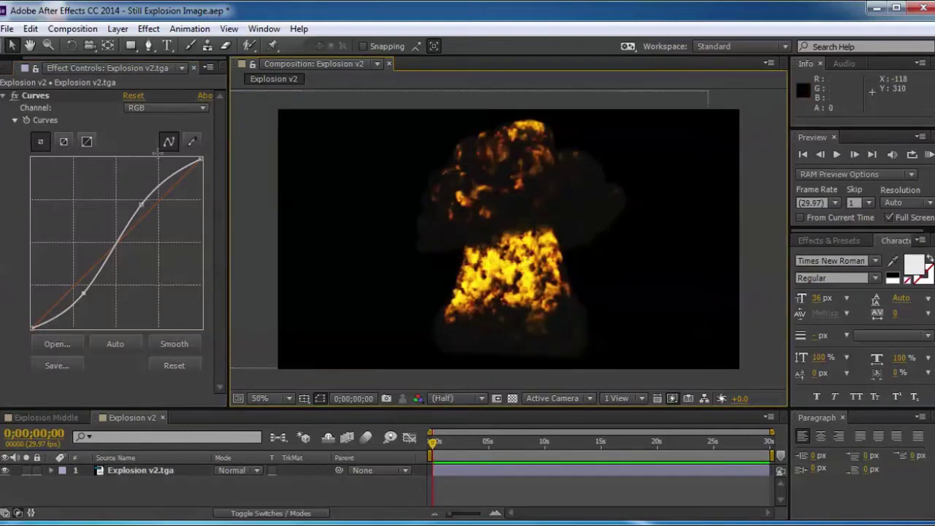
click(3, 97)
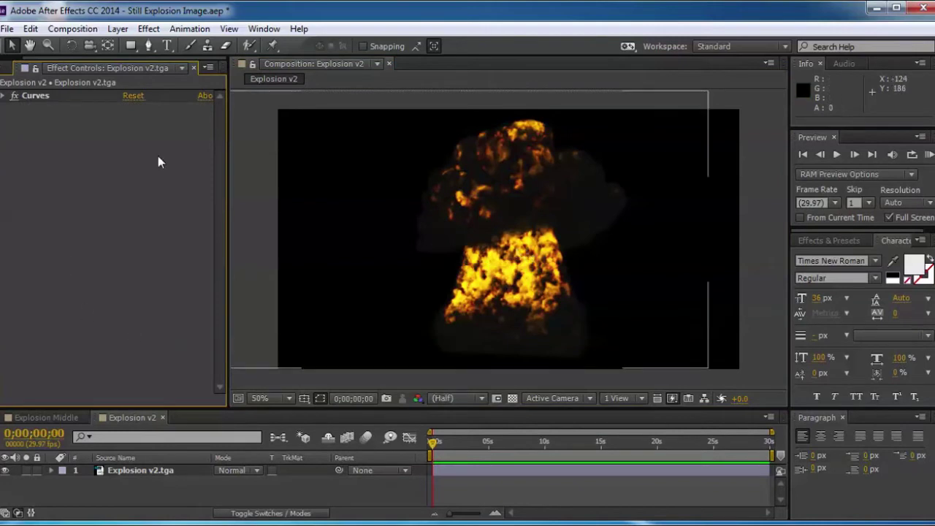
Step: Add a 1280×720 solid, Gray Solid 4, above Explosion v2.tga using Layer > New > Solid
key(ctrl+0)
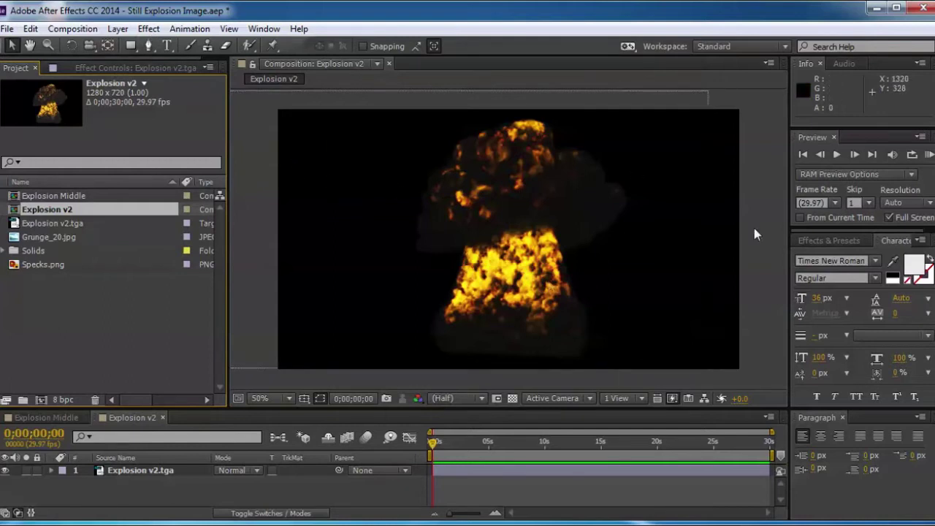
click(118, 28)
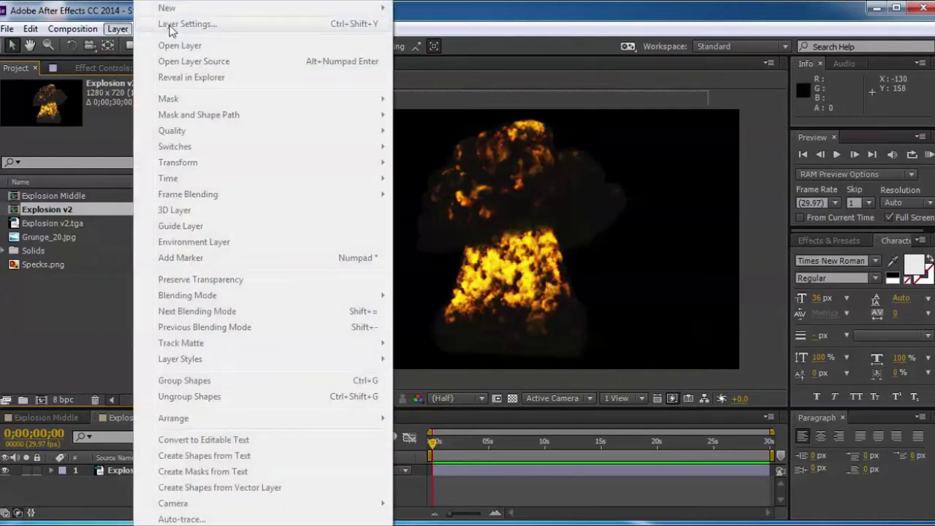
click(87, 413)
click(88, 475)
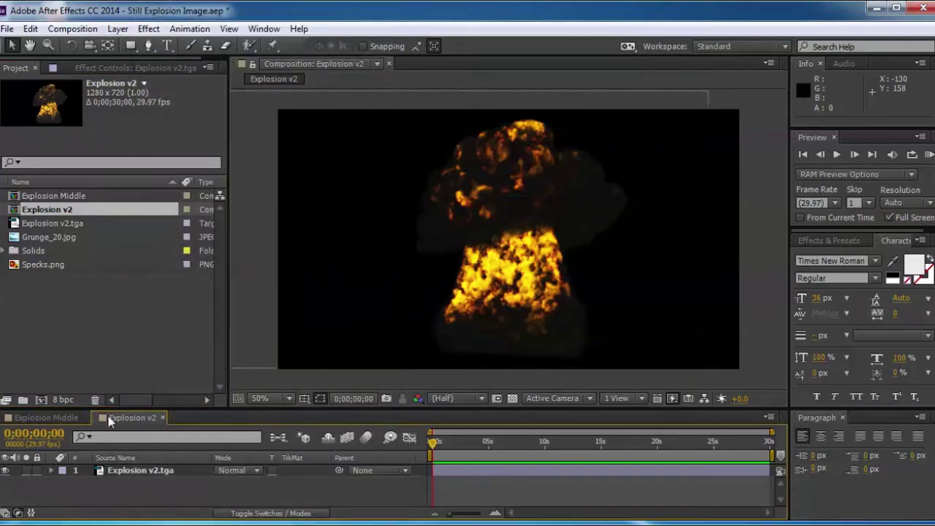
click(125, 29)
mouse_move(167, 7)
click(423, 29)
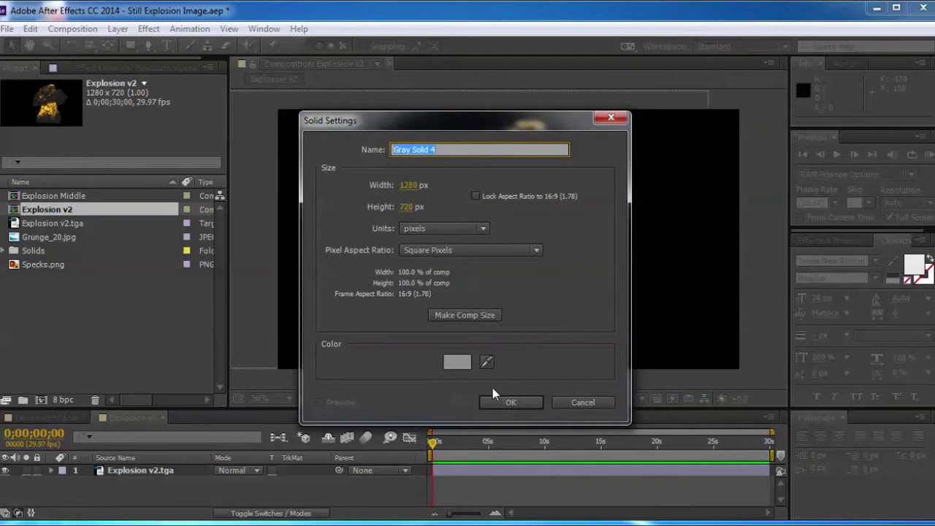
click(510, 403)
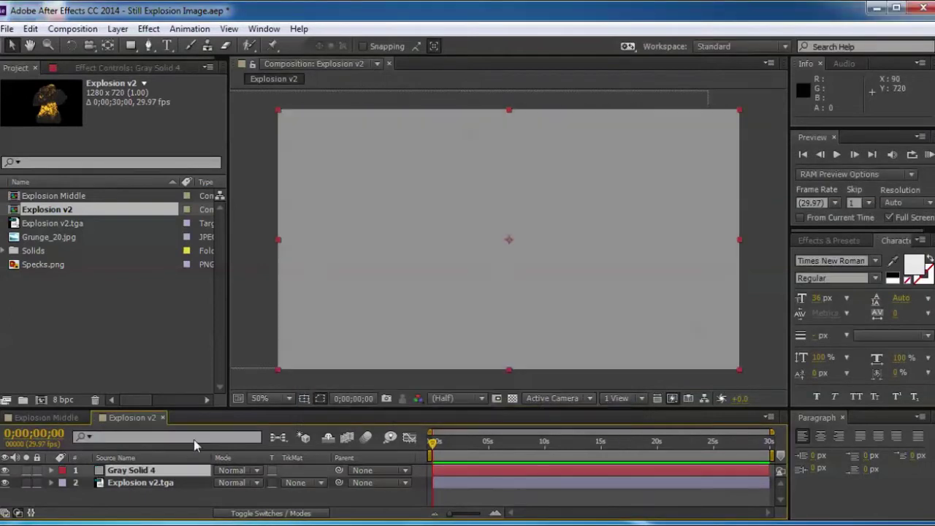
Step: Apply a 4-Color Gradient to Gray Solid 4 and move it below the explosion
click(148, 29)
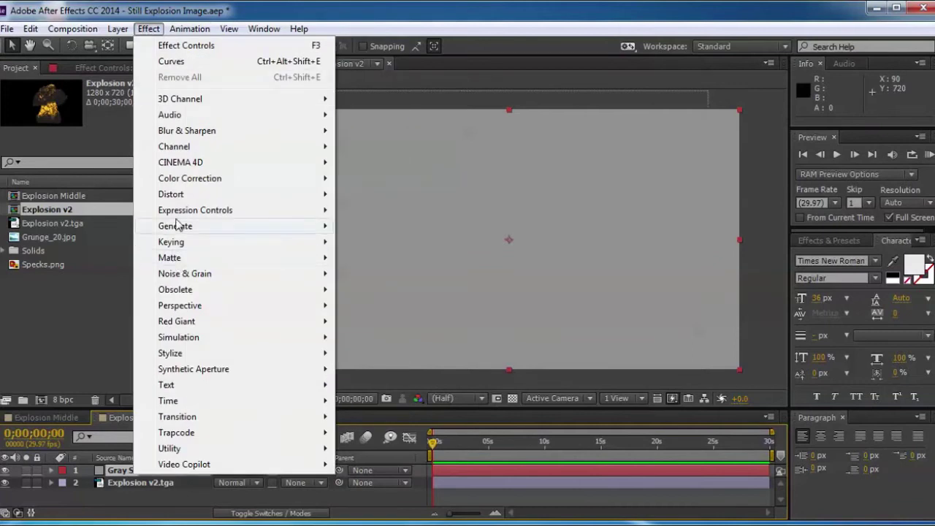
mouse_move(188, 226)
click(387, 143)
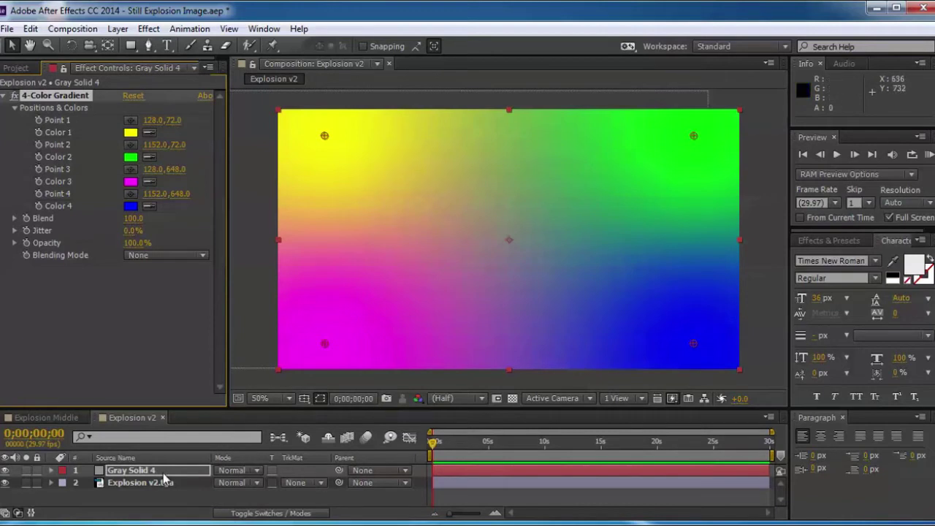
drag(163, 475, 165, 489)
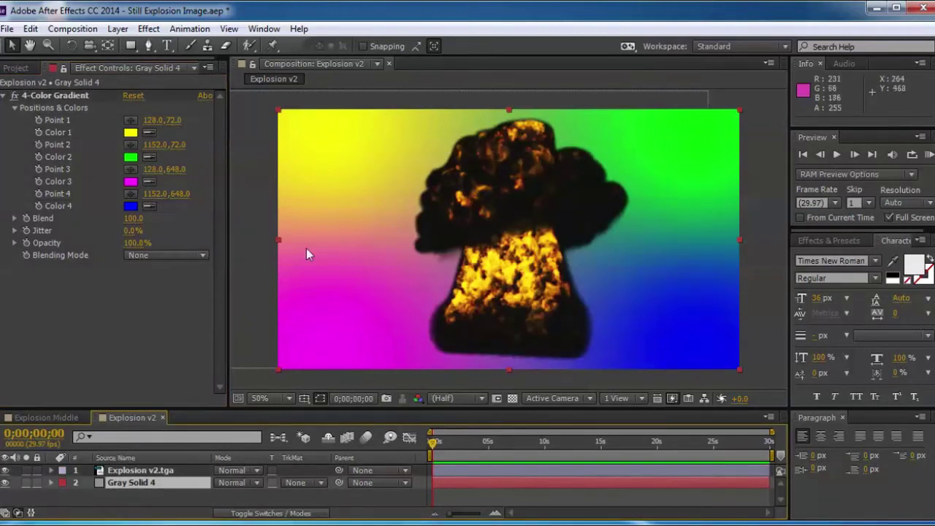
Step: Set gradient Color 1 to a neutral gray and Color 2 to a deeper gray
click(135, 132)
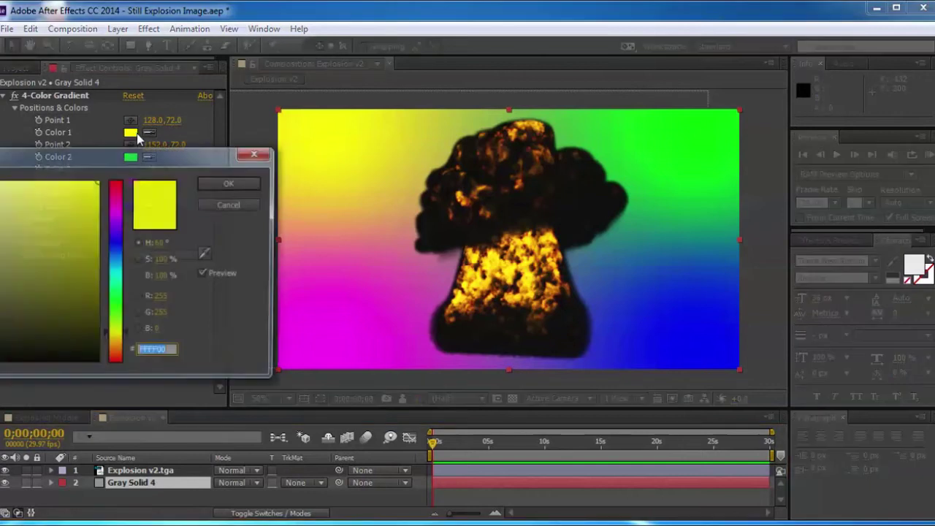
drag(130, 155, 376, 166)
click(227, 275)
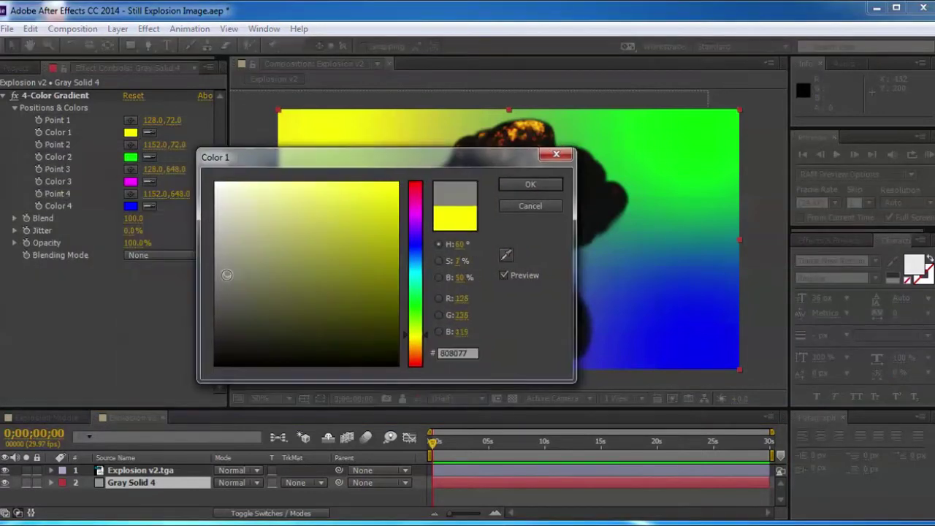
mouse_move(226, 275)
mouse_down()
mouse_move(203, 270)
mouse_move(203, 254)
mouse_up()
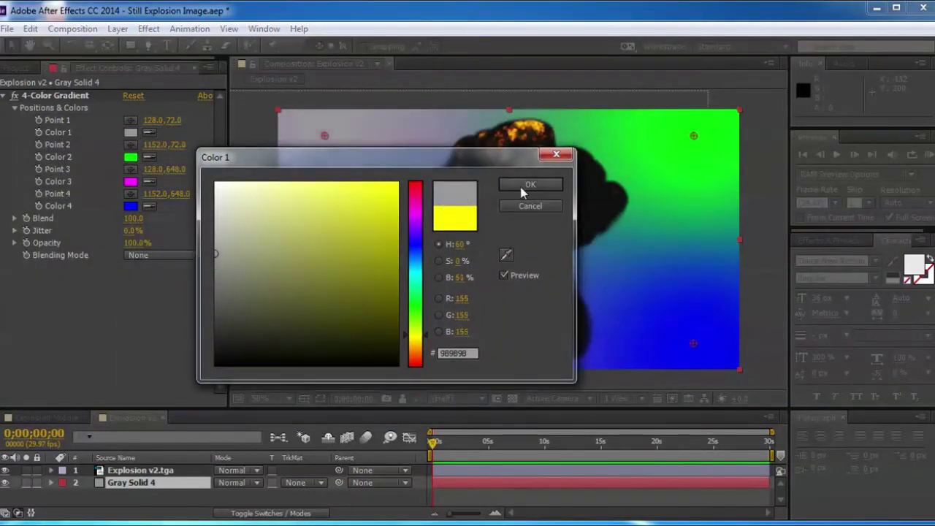
click(529, 185)
click(131, 157)
click(211, 266)
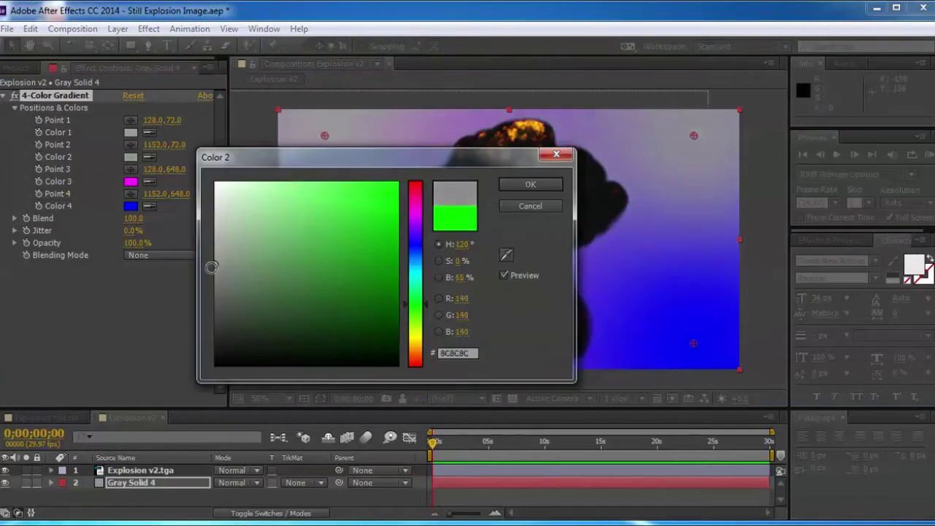
drag(211, 267, 210, 281)
click(529, 185)
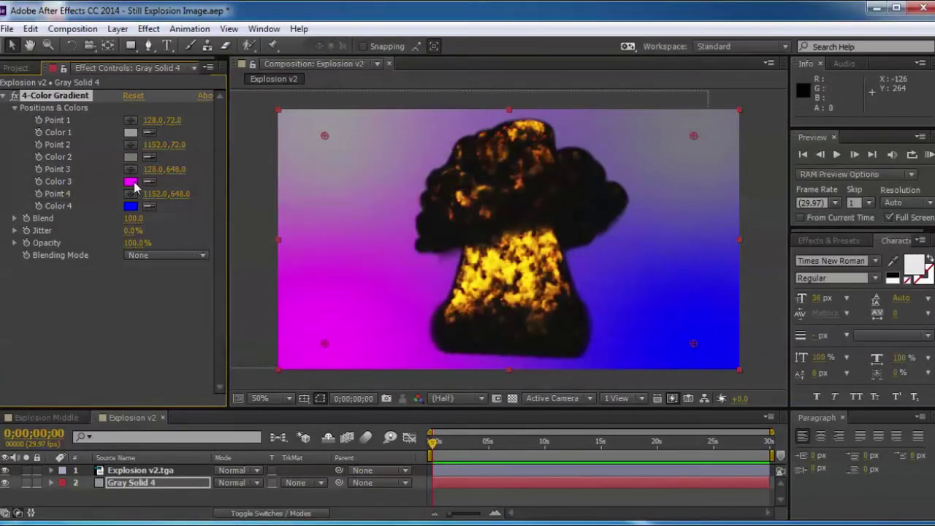
Step: Make gradient Color 3 a dark neutral gray and Color 4 a dark muted teal
click(131, 181)
click(227, 283)
drag(227, 283, 196, 312)
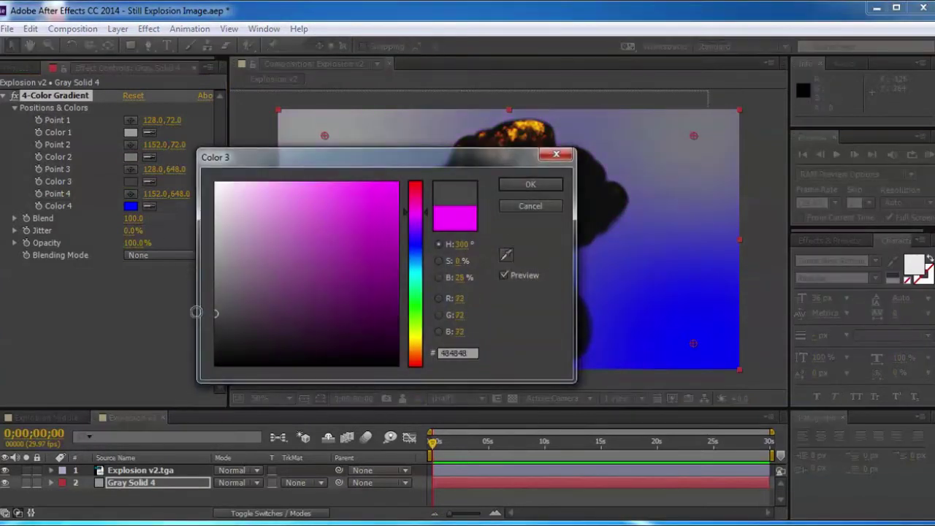
click(556, 207)
click(131, 206)
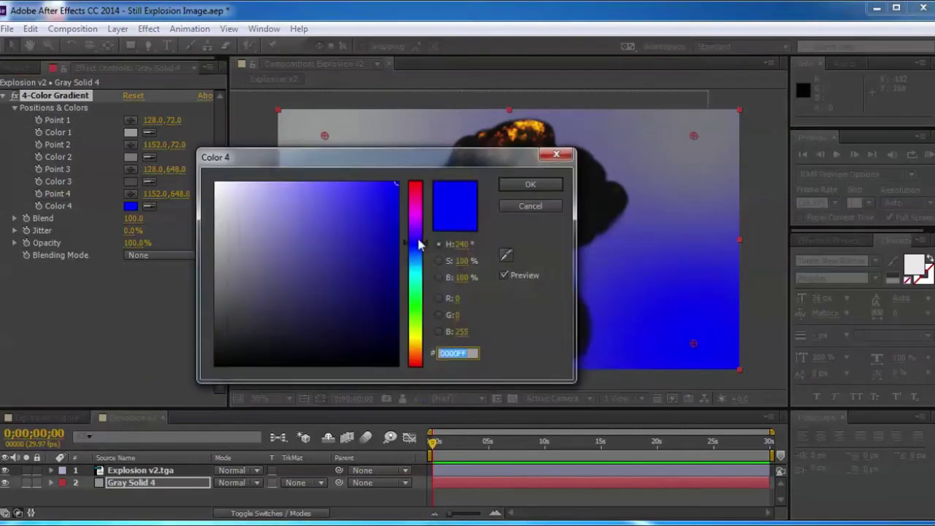
drag(421, 245, 418, 271)
drag(315, 303, 264, 295)
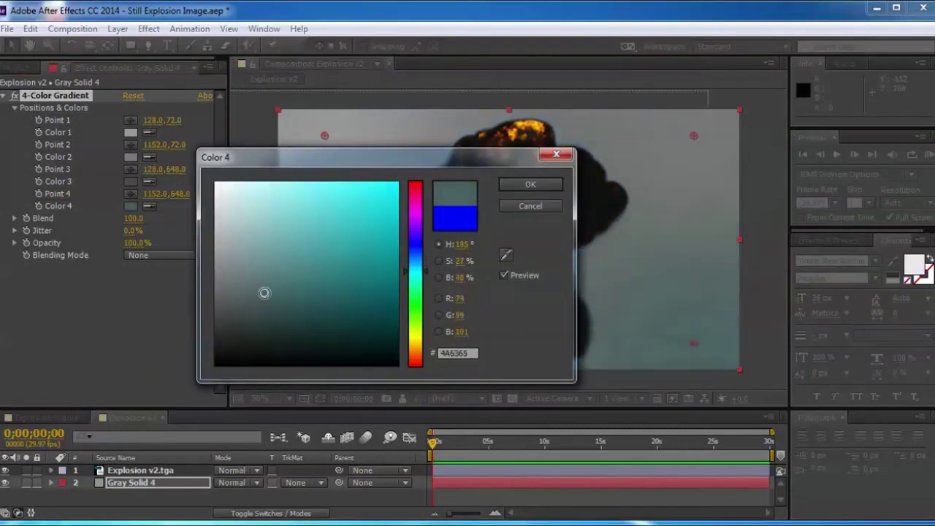
click(547, 187)
Step: Change gradient Color 1 to a dark grey-teal (445356) and select the layer to show its points
key(comma)
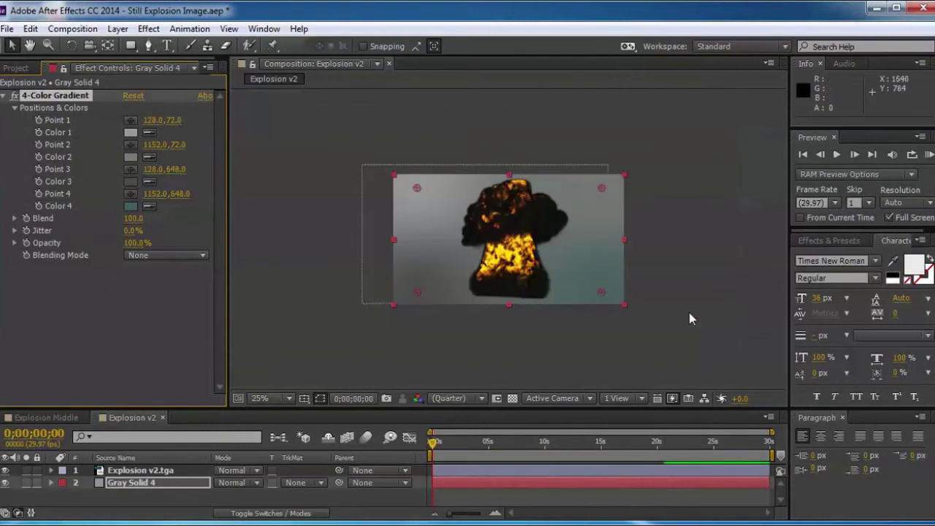
key(period)
click(130, 132)
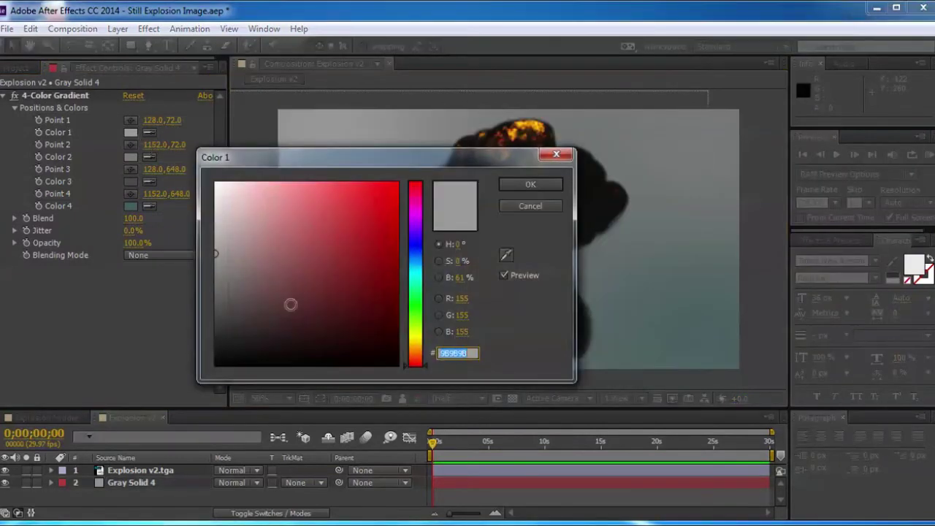
drag(415, 343, 415, 270)
click(225, 312)
mouse_move(225, 312)
mouse_down()
mouse_move(210, 317)
mouse_move(253, 303)
mouse_up()
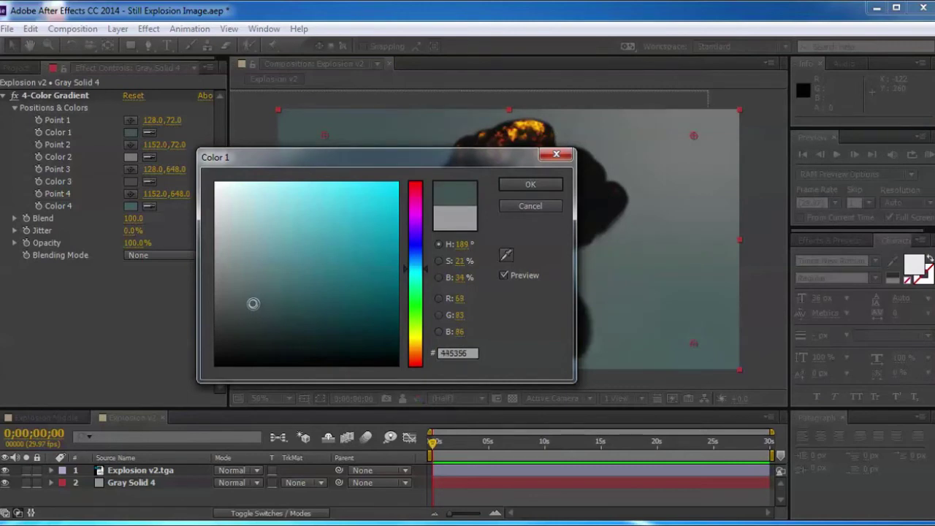
click(552, 186)
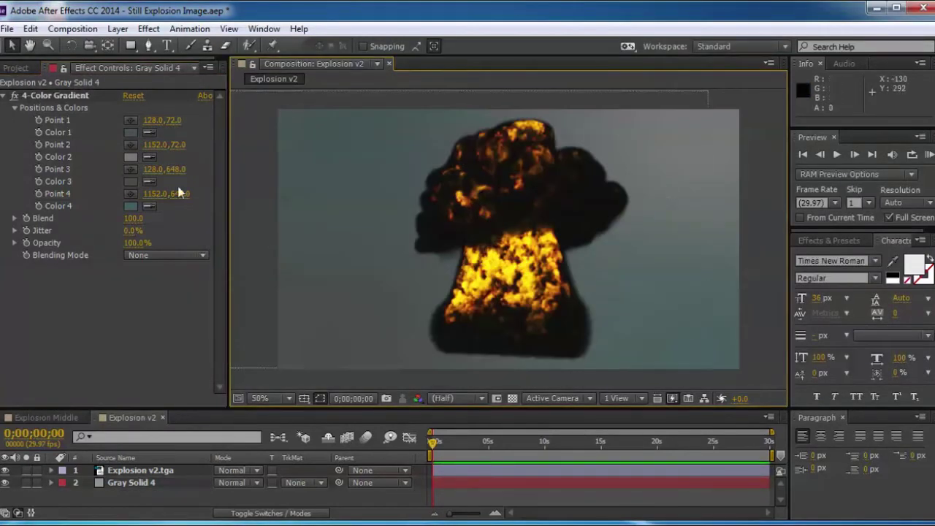
click(130, 120)
Step: Move the four gradient points to the composition corners and toggle the gradient to compare
click(285, 127)
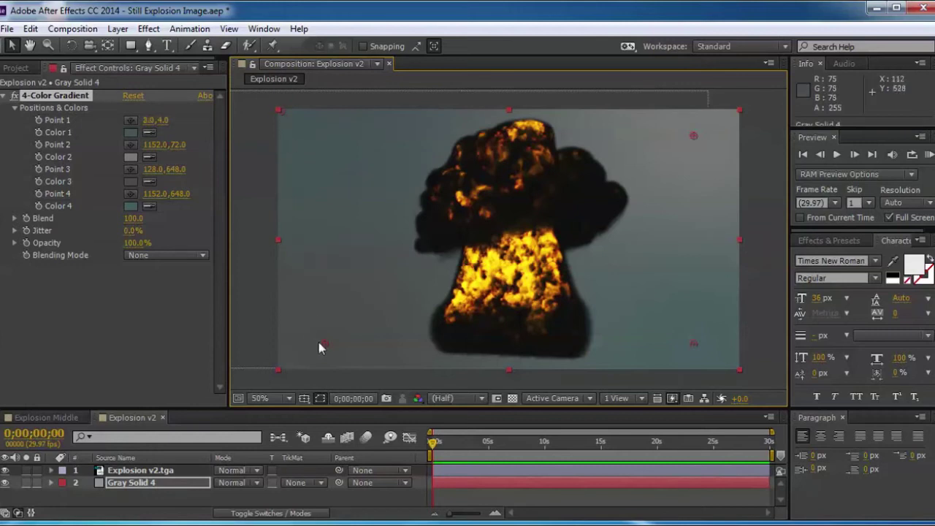
drag(322, 345, 287, 366)
drag(693, 136, 739, 109)
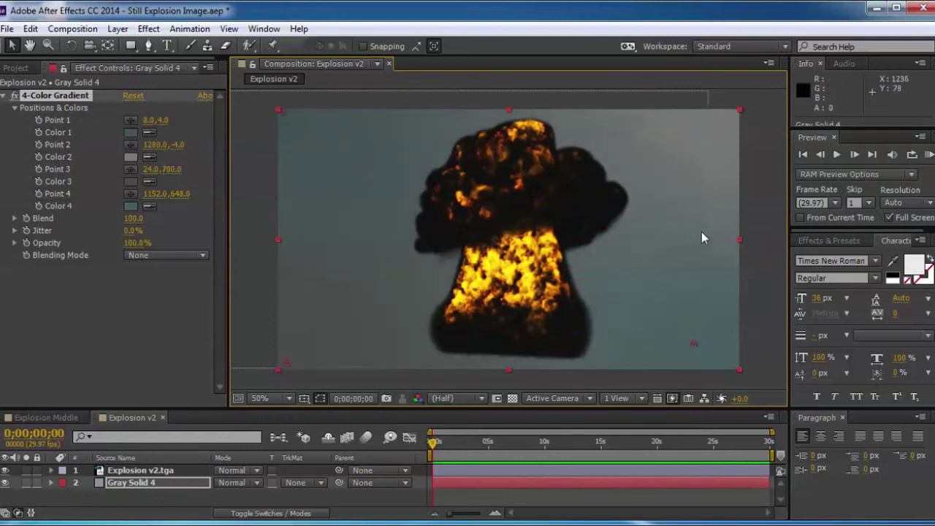
drag(737, 368, 746, 367)
click(14, 97)
click(14, 97)
Step: Delete the 4-Color Gradient effect from the gray solid, leaving a black background
key(comma)
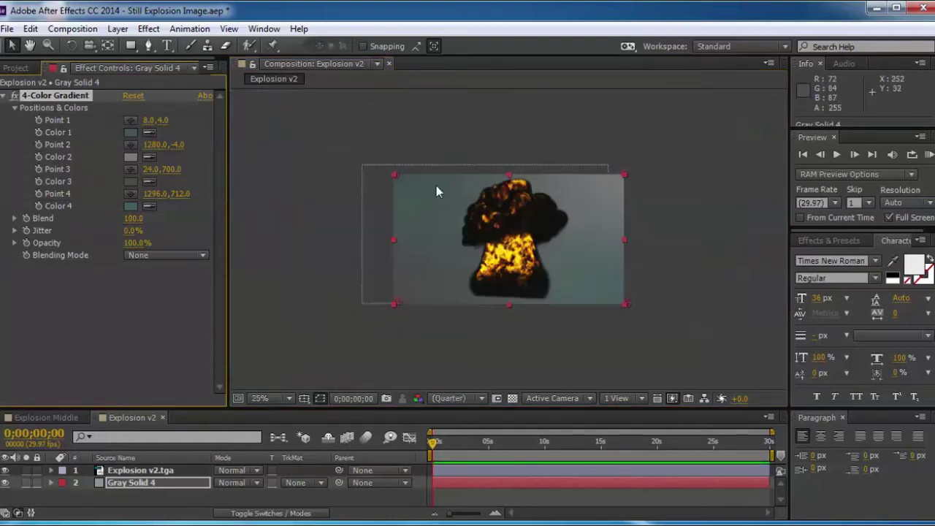
key(period)
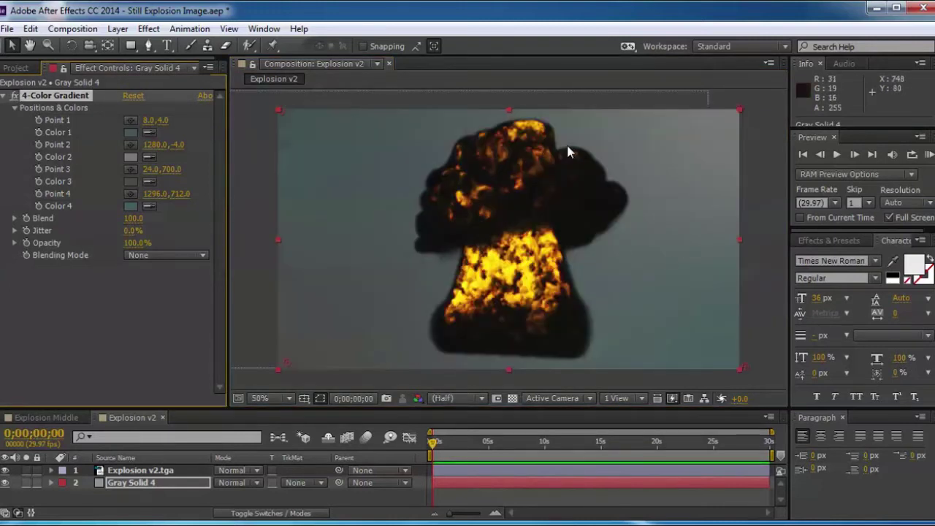
key(comma)
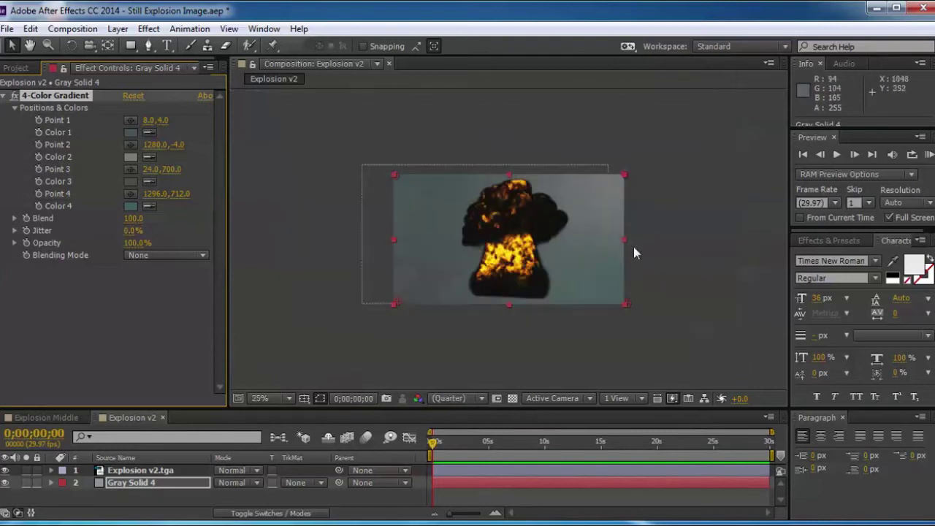
click(634, 247)
key(period)
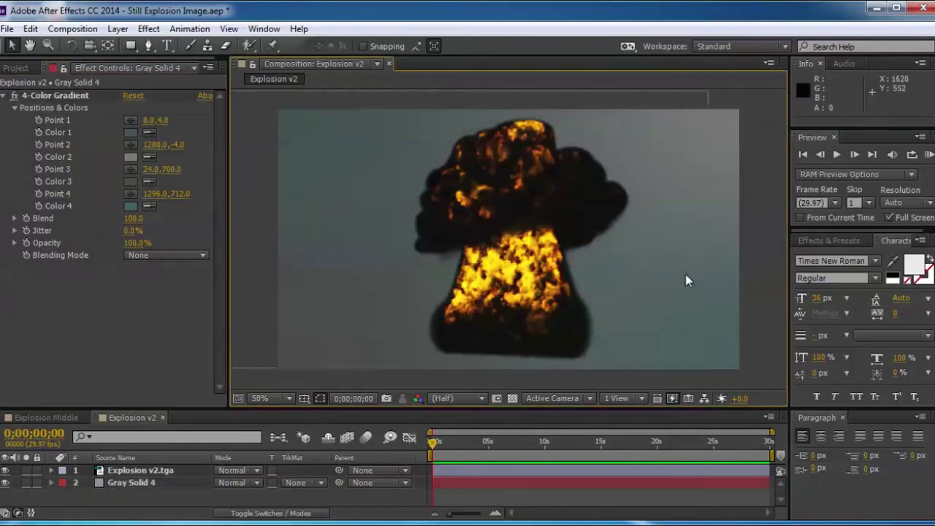
click(50, 97)
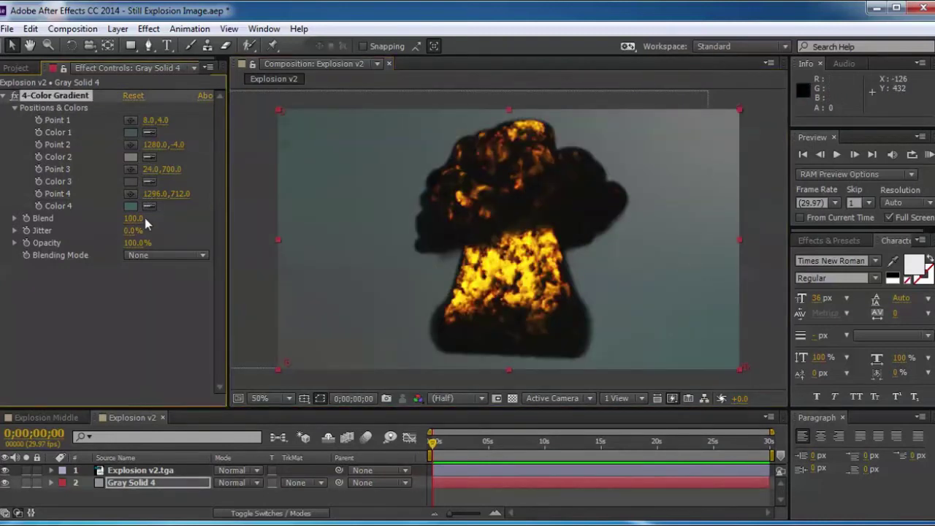
key(Delete)
key(Delete)
click(24, 66)
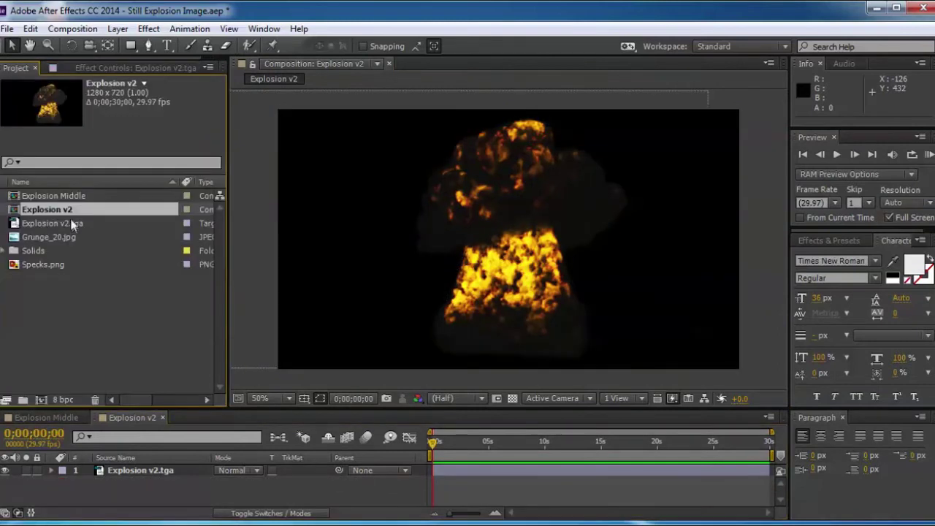
Step: Place Grunge_20.jpg beneath Explosion v2.tga and scale it up to fill the frame
click(58, 236)
drag(59, 236, 133, 497)
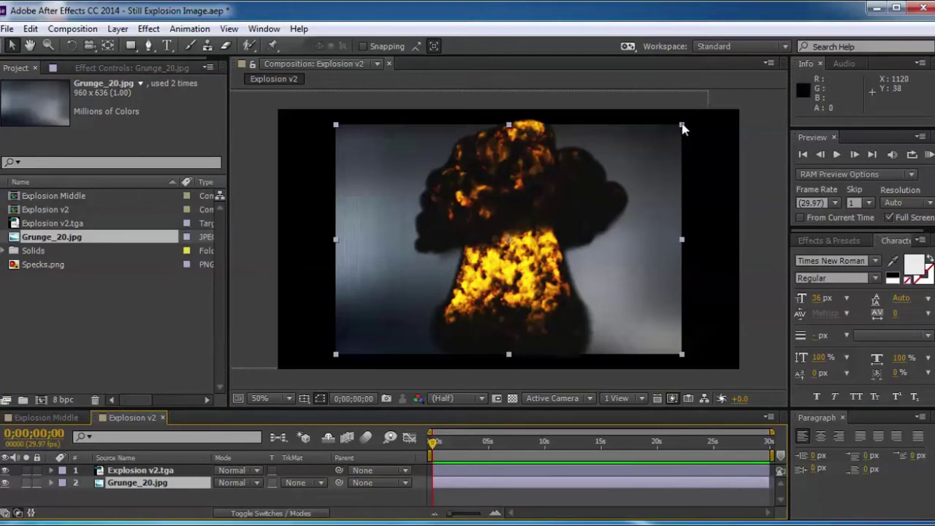
drag(682, 126, 764, 90)
key(comma)
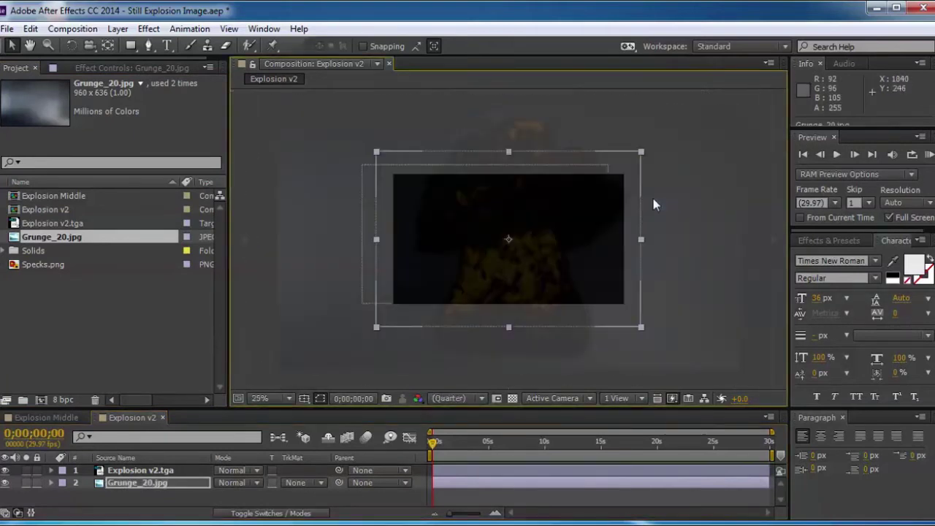
click(703, 229)
key(period)
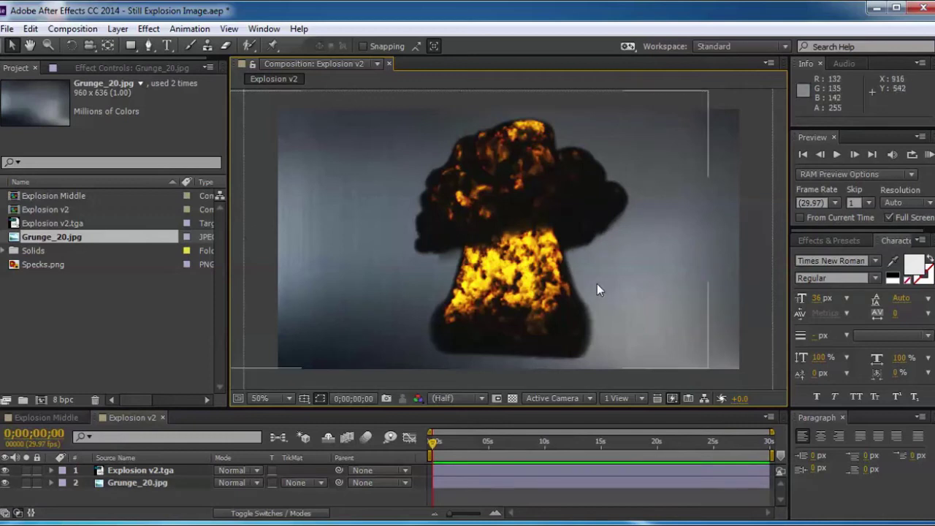
click(153, 29)
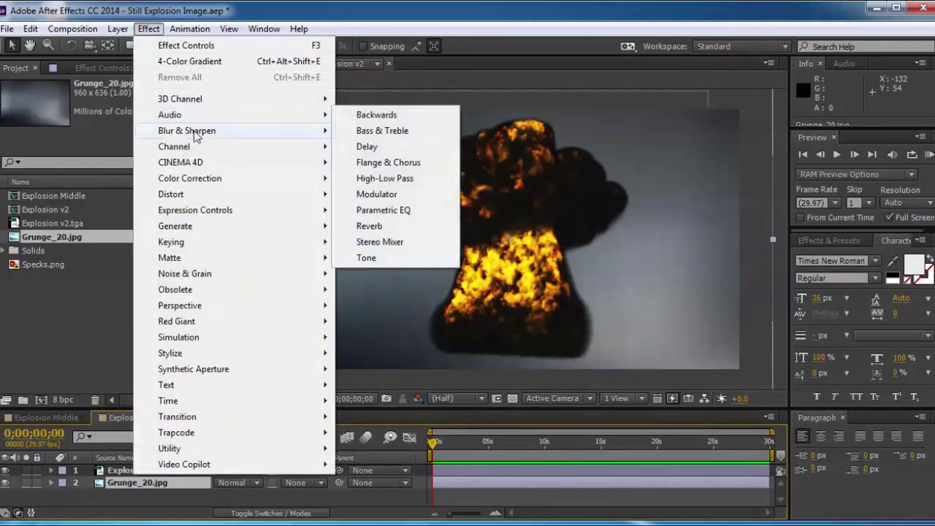
Step: Give the Grunge_20.jpg backdrop a Fast Blur with Blurriness 10, then return to the project list
mouse_move(194, 134)
click(411, 290)
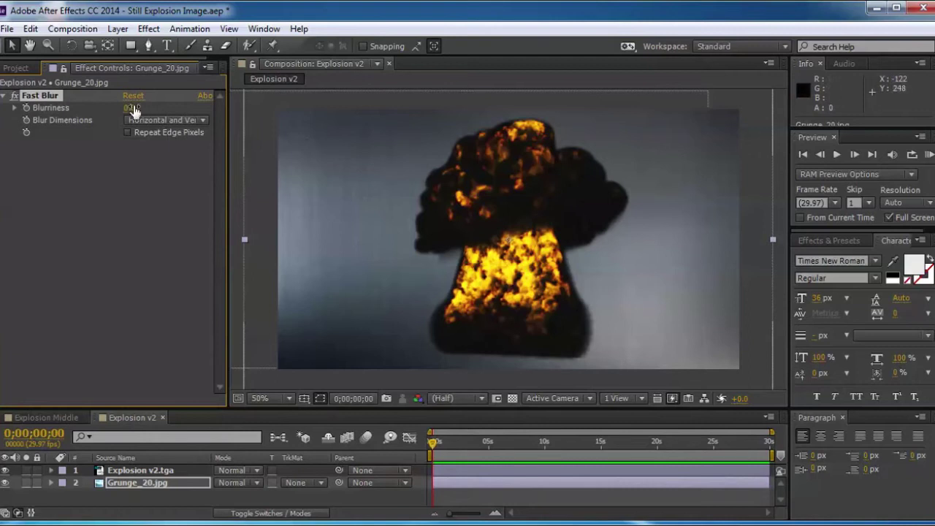
click(130, 108)
text(10)
key(Return)
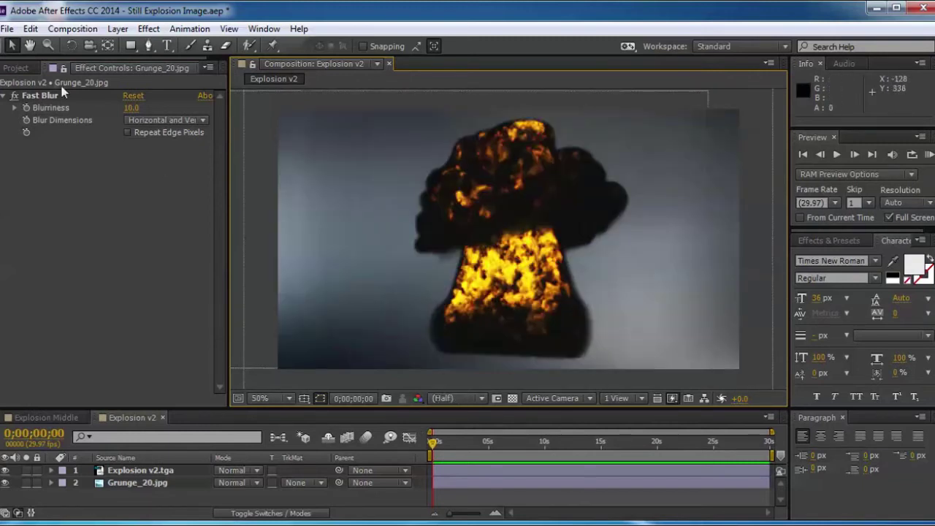
click(15, 67)
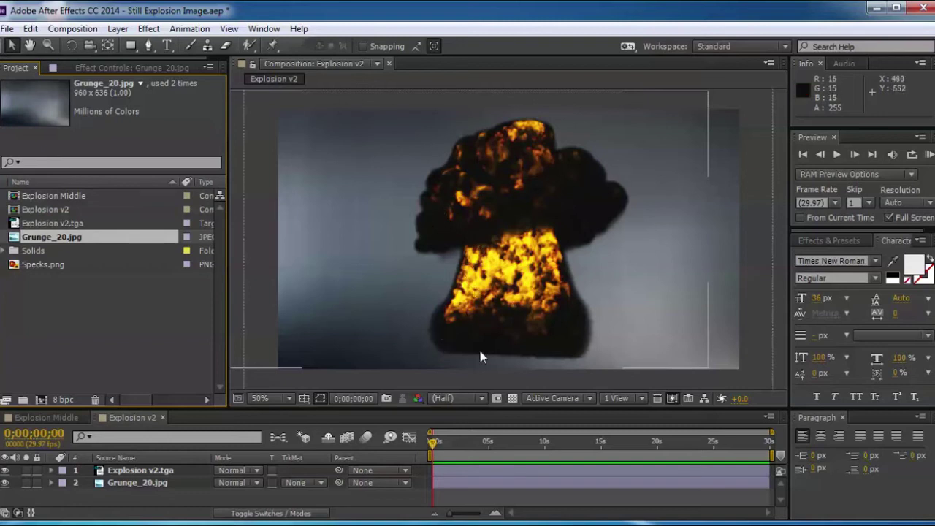
scroll(533, 291, down, 1)
scroll(512, 288, up, 1)
Step: Toggle the Curves effect on Explosion v2.tga off and on to compare
click(146, 470)
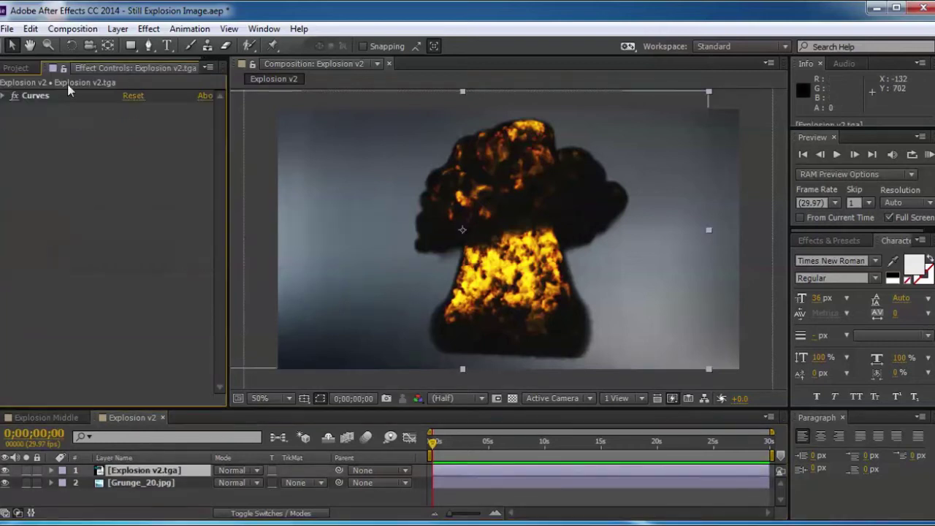
click(15, 97)
click(15, 97)
click(14, 96)
click(15, 97)
click(15, 96)
click(15, 97)
scroll(621, 261, down, 2)
click(620, 261)
scroll(596, 255, up, 2)
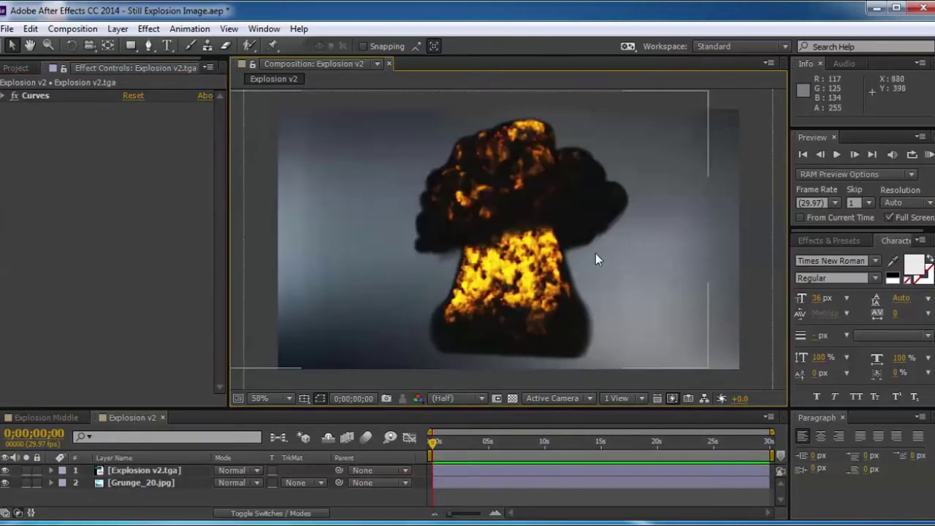
click(139, 470)
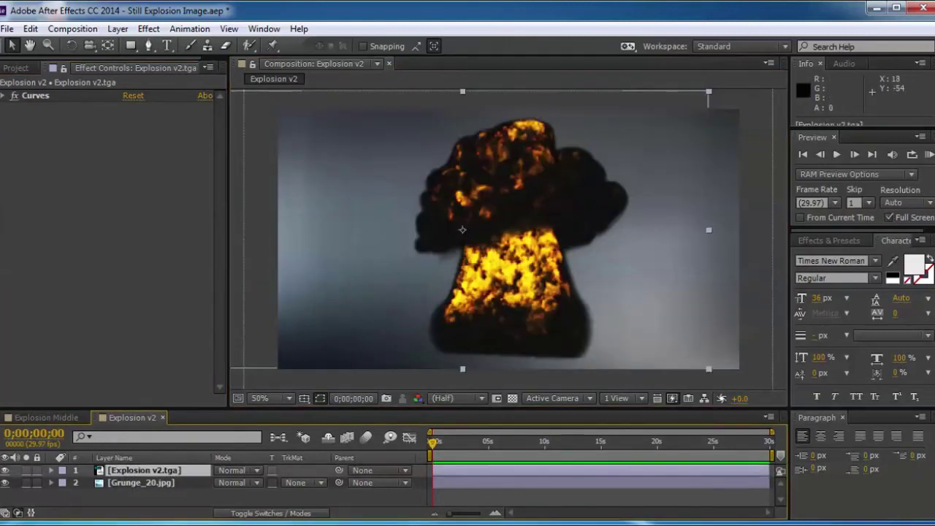
Step: Add Hue/Saturation to the explosion with Master Saturation 25 and Master Lightness -12
click(149, 28)
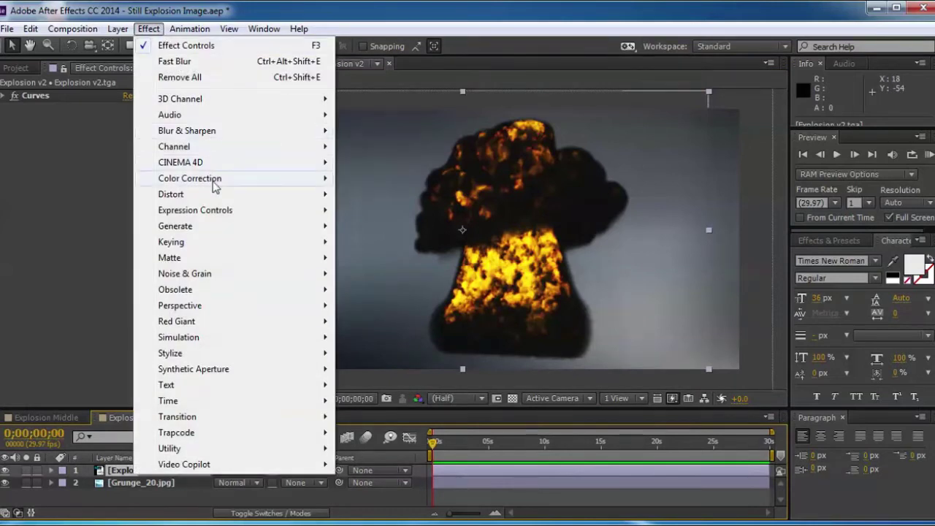
mouse_move(241, 180)
click(425, 376)
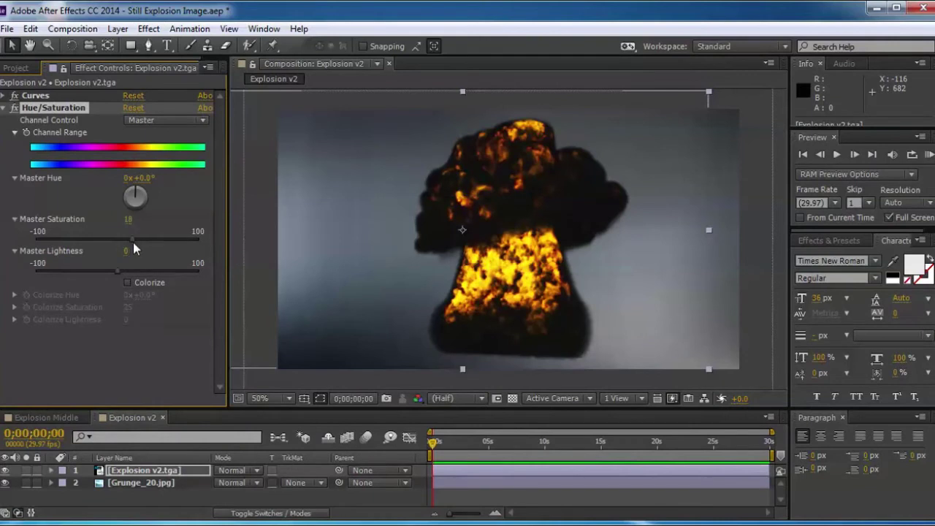
drag(154, 250, 134, 255)
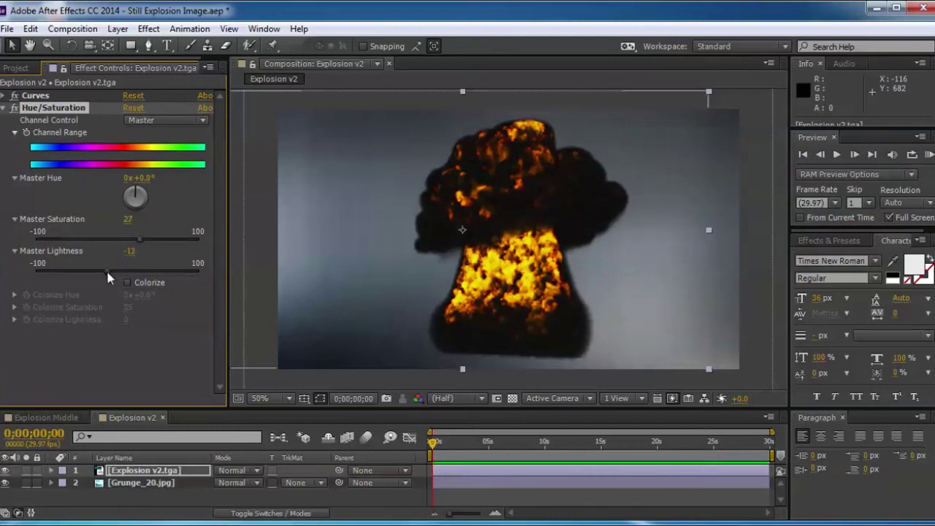
drag(109, 273, 109, 273)
drag(137, 239, 139, 239)
Step: Toggle Hue/Saturation off and on repeatedly to compare the explosion
click(15, 109)
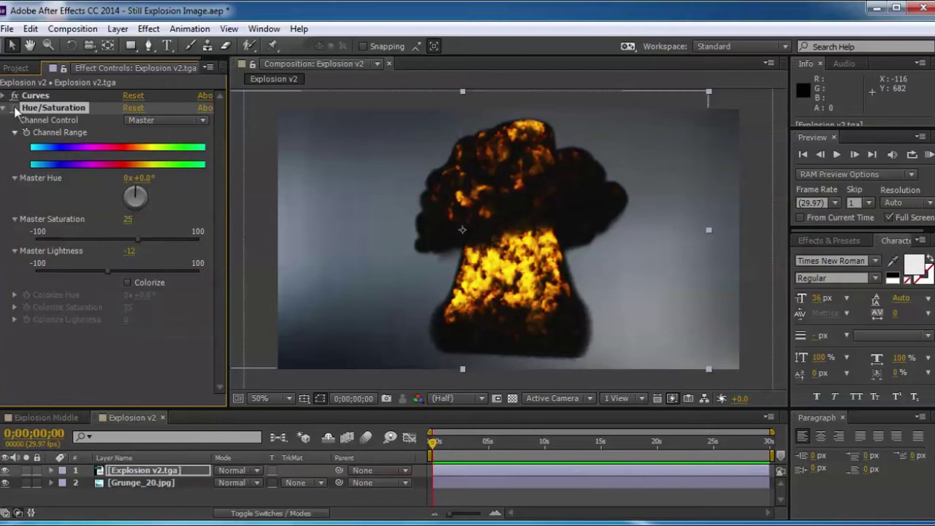
click(15, 108)
click(14, 108)
click(14, 108)
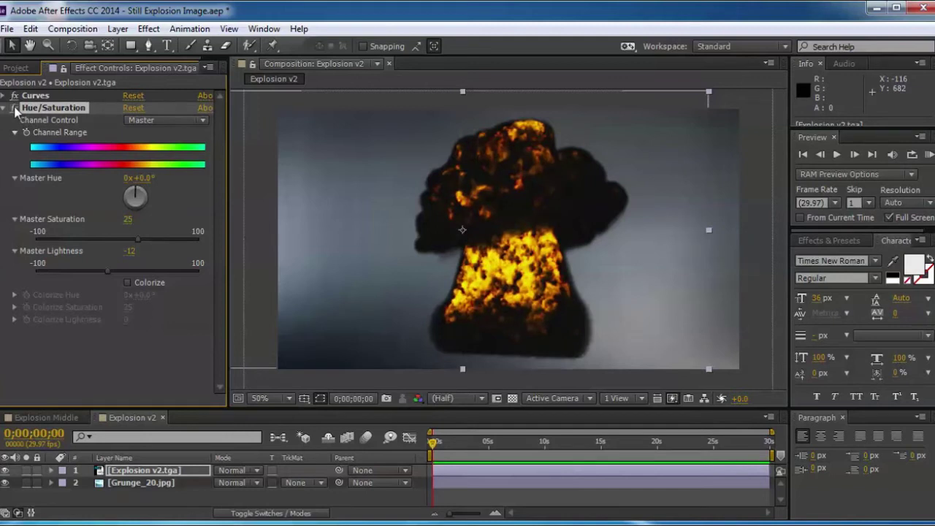
click(15, 108)
click(15, 108)
click(15, 108)
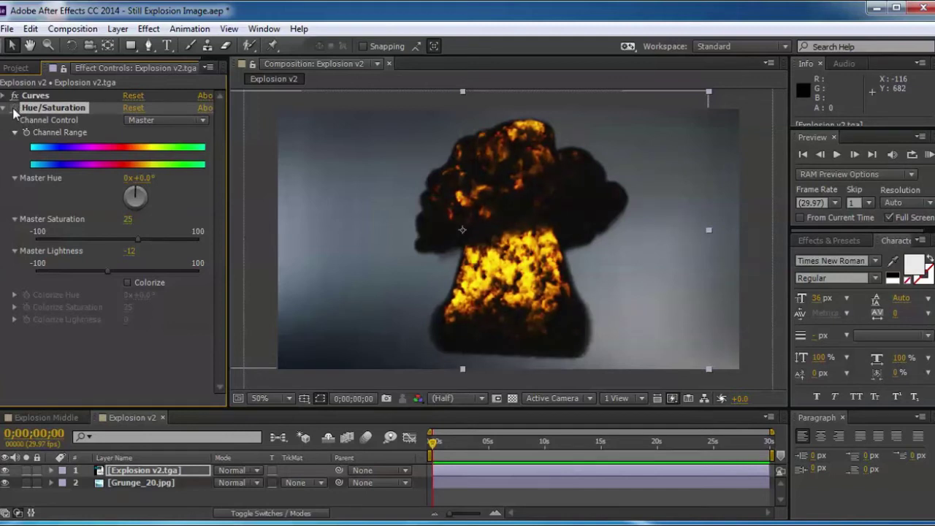
click(14, 108)
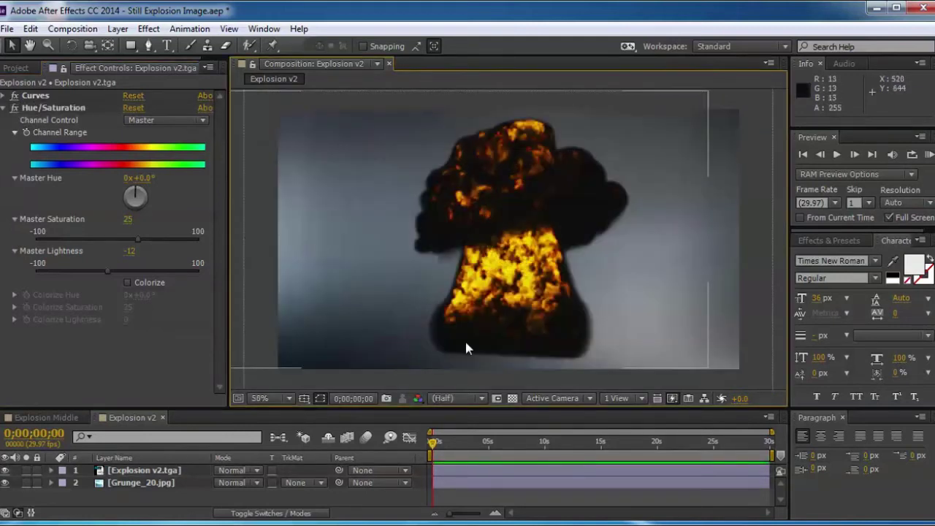
Step: Review the Curves and Hue/Saturation settings, then reselect Explosion v2.tga and bring up the Effect menu
click(6, 108)
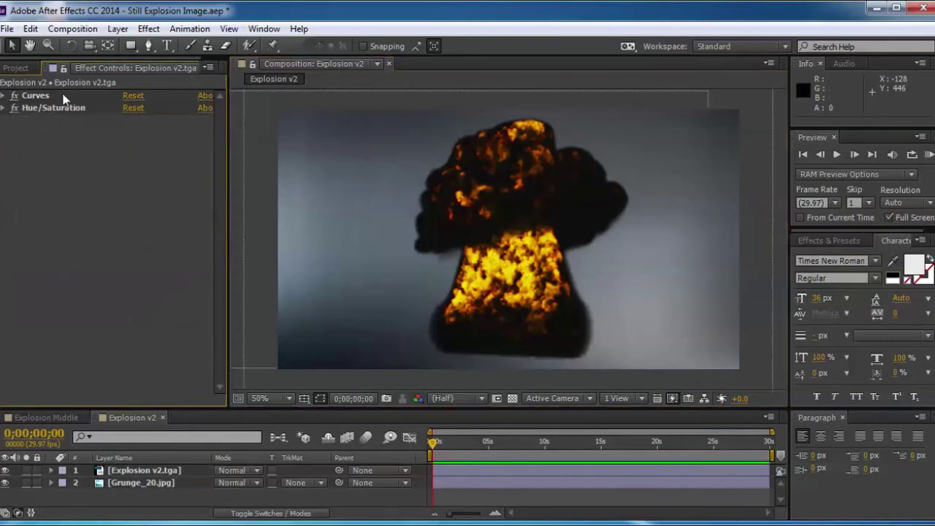
click(4, 96)
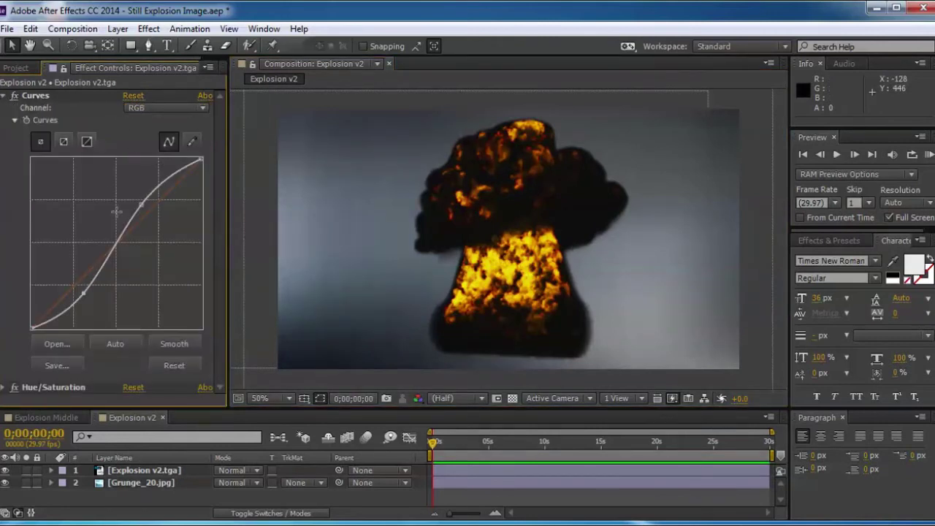
click(6, 96)
click(5, 109)
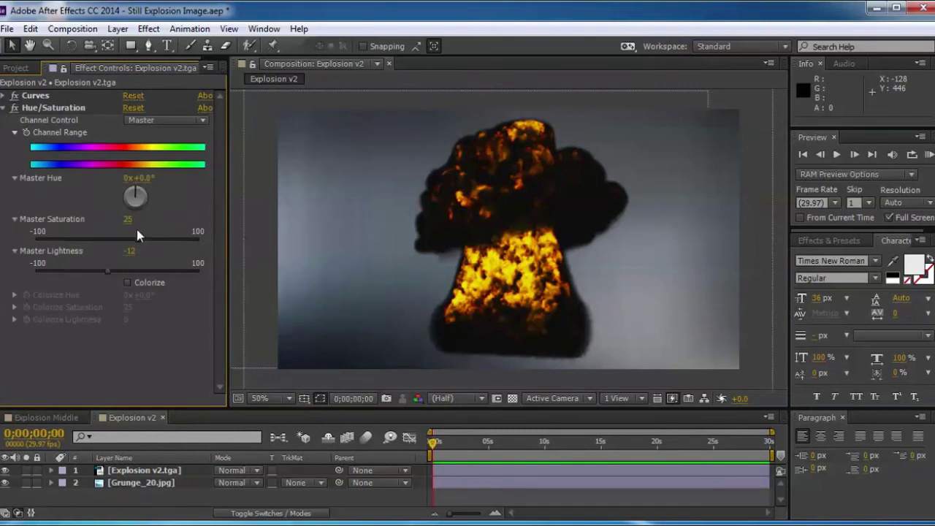
click(5, 108)
scroll(453, 285, down, 1)
scroll(676, 322, up, 1)
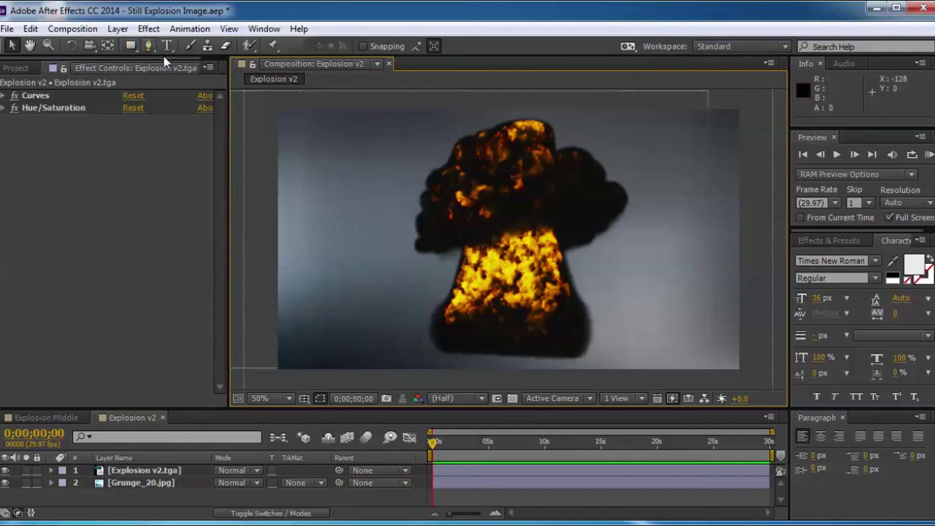
click(163, 470)
click(148, 28)
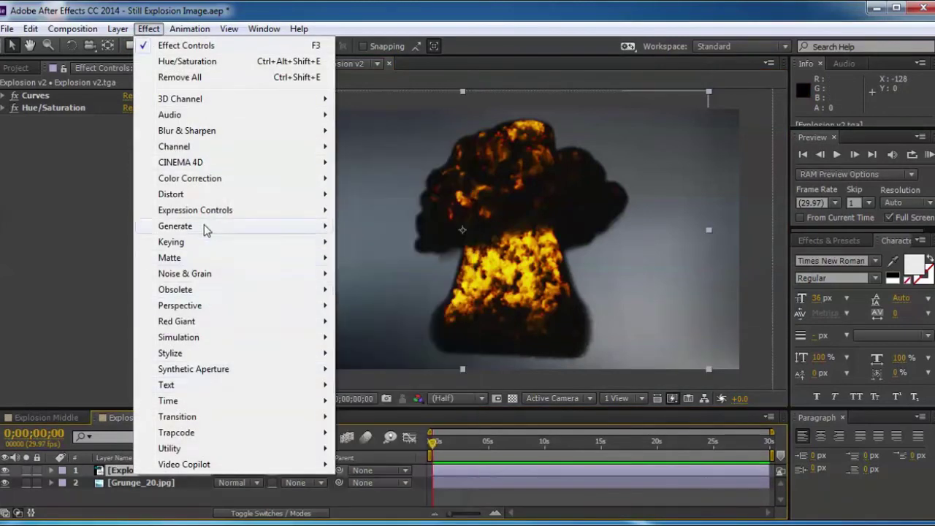
Step: Apply Stylize > Glow to Explosion v2.tga with radius 2.0 and threshold 77.6%, comparing on/off
mouse_move(204, 225)
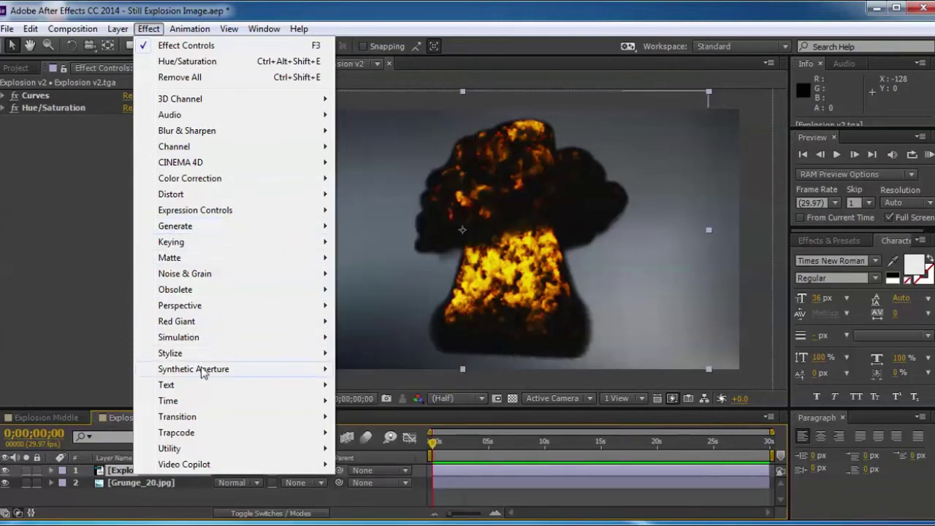
mouse_move(317, 355)
click(401, 226)
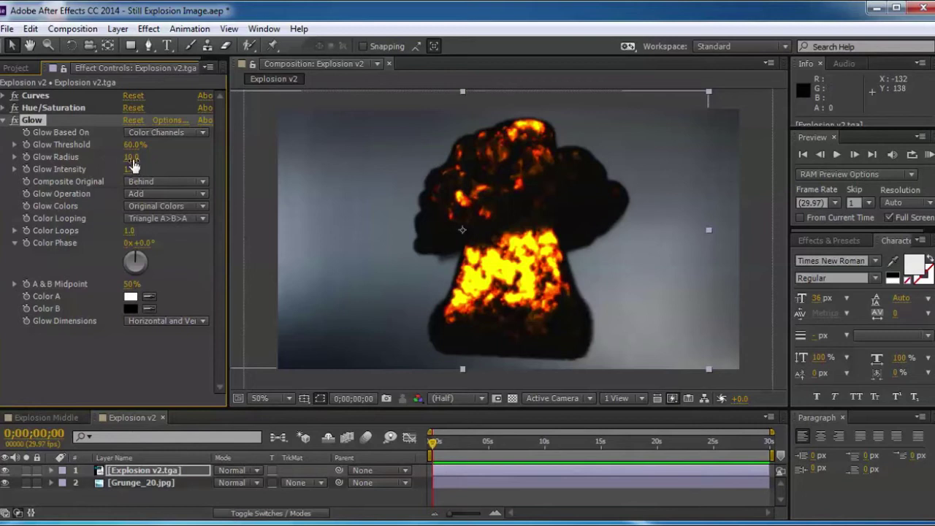
mouse_move(131, 157)
mouse_down()
mouse_move(115, 163)
mouse_move(146, 144)
mouse_move(180, 149)
mouse_move(130, 157)
mouse_up()
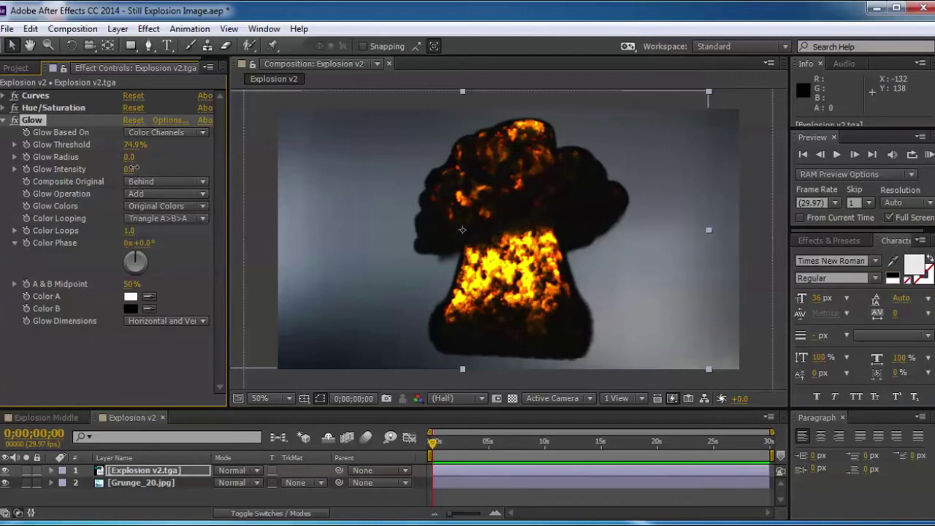
click(14, 120)
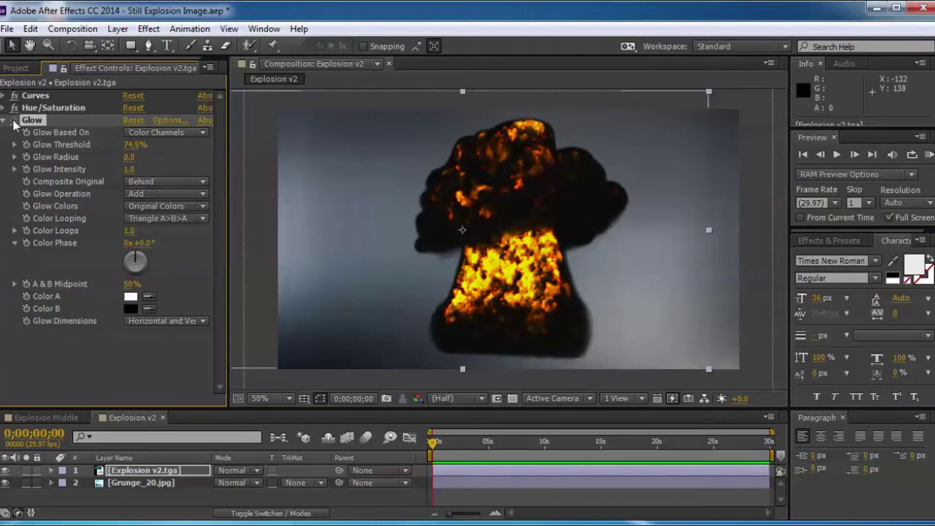
click(14, 120)
click(15, 121)
click(15, 121)
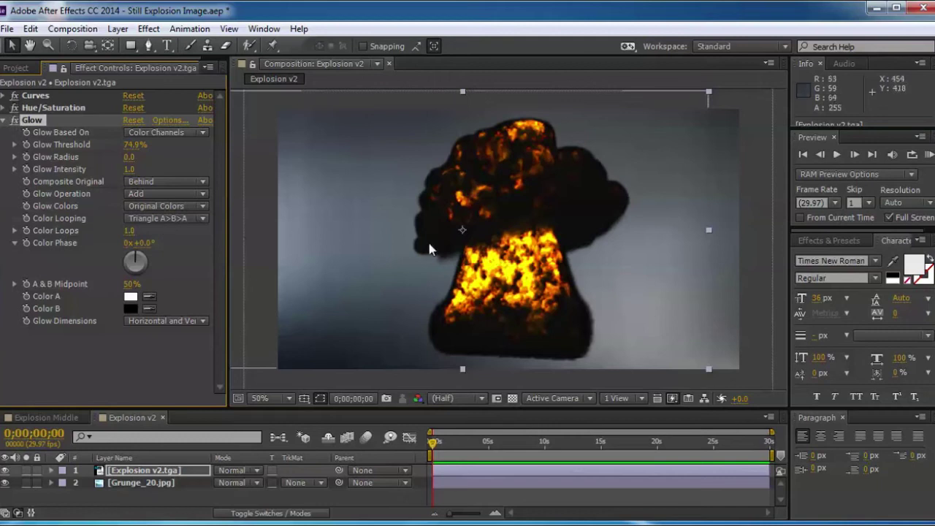
click(14, 120)
click(13, 119)
mouse_move(136, 145)
mouse_down()
mouse_move(150, 146)
mouse_move(94, 150)
mouse_move(144, 161)
mouse_move(125, 161)
mouse_move(172, 144)
mouse_move(133, 162)
mouse_up()
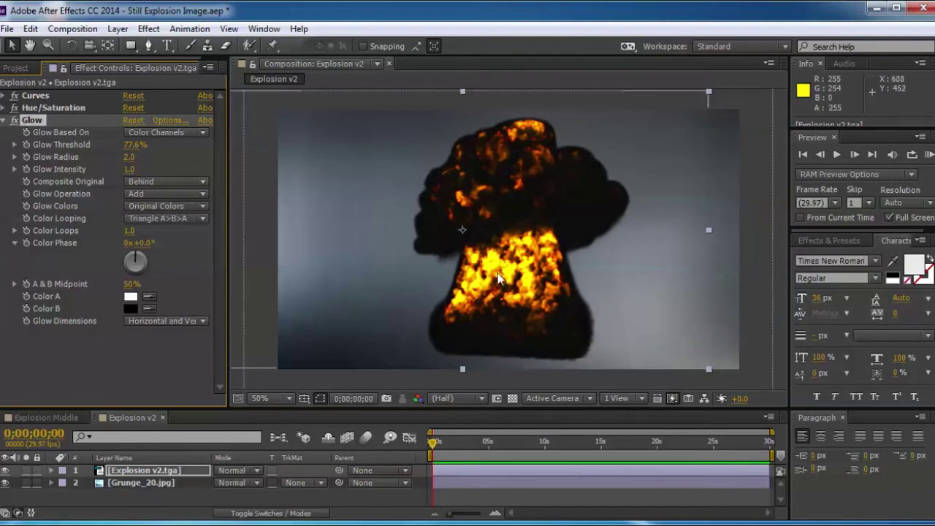
Step: Lift the lower control point of the explosion's Curves slightly higher
click(695, 263)
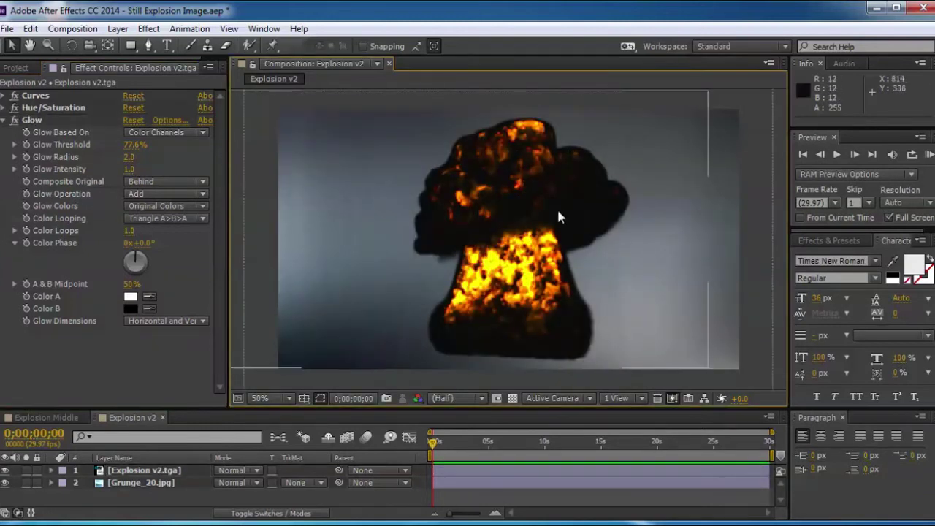
click(3, 120)
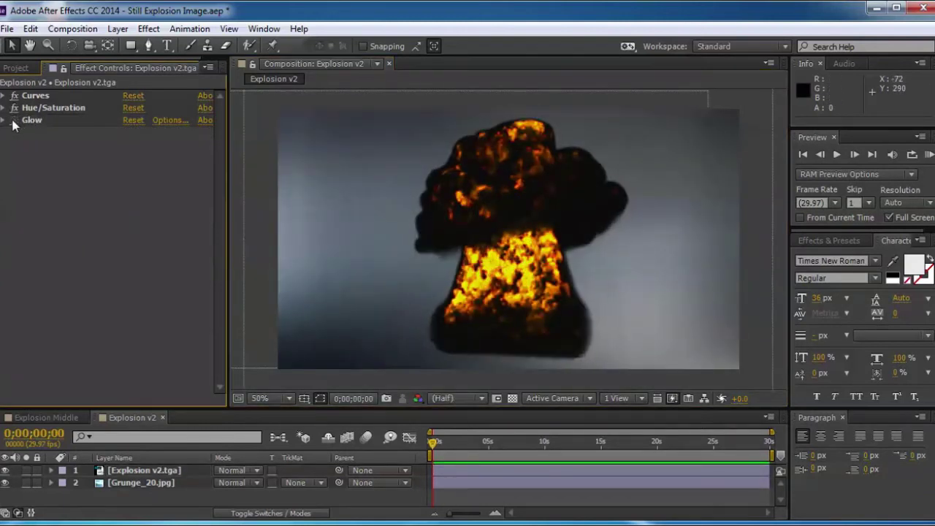
click(4, 108)
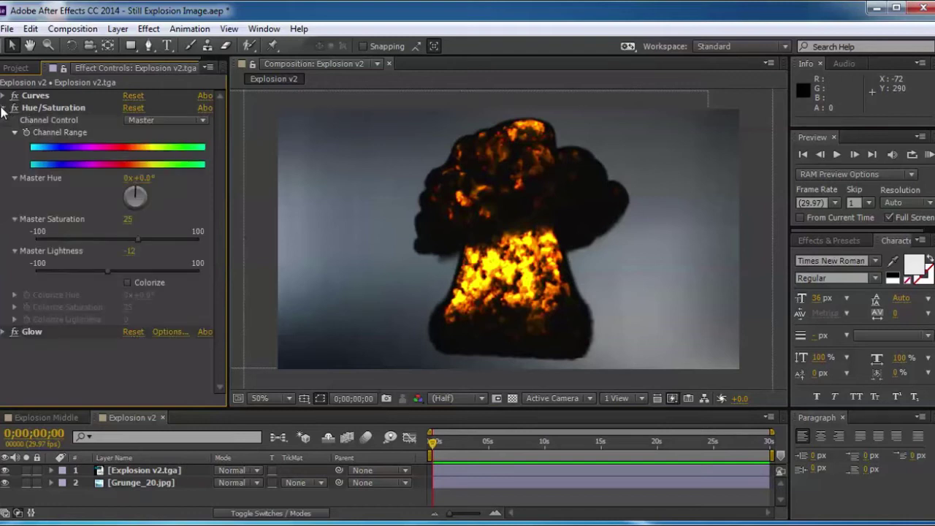
click(5, 108)
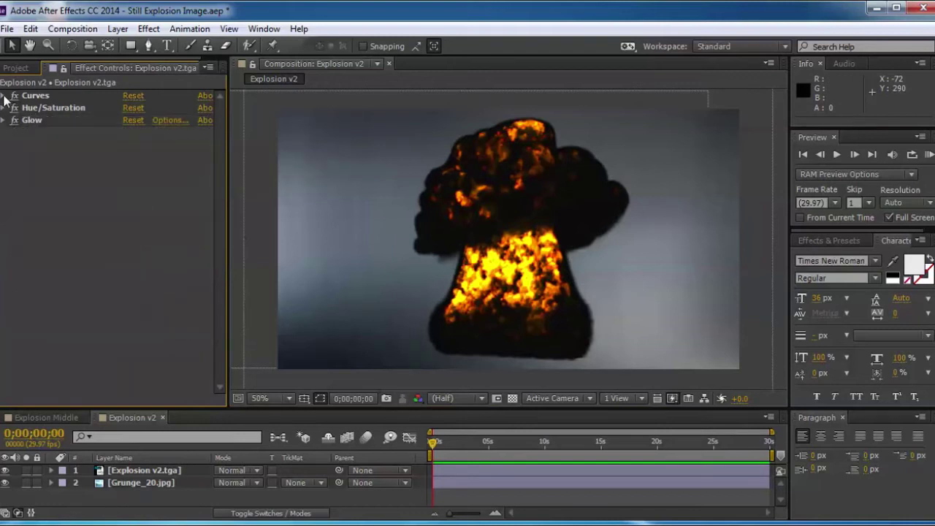
click(4, 96)
drag(82, 292, 81, 290)
click(300, 276)
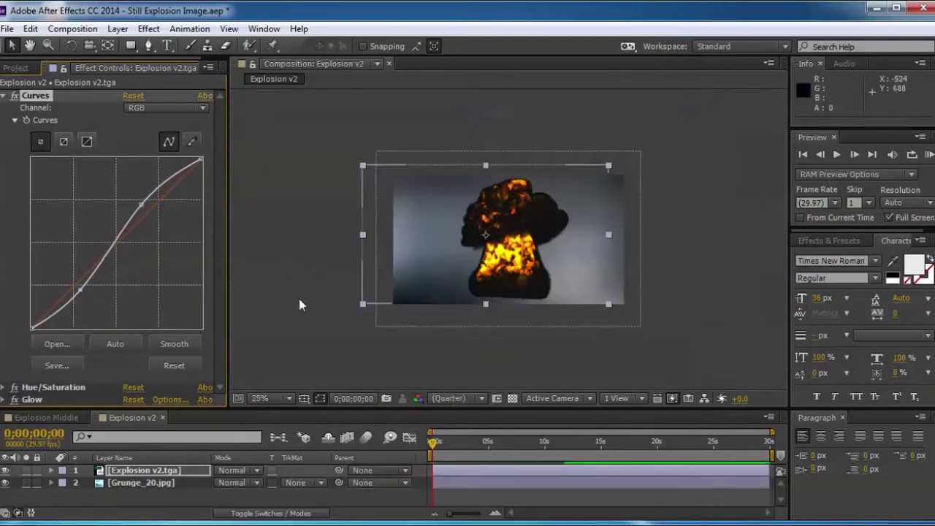
Step: Collapse Curves and reopen the Glow settings at Glow Radius
click(3, 96)
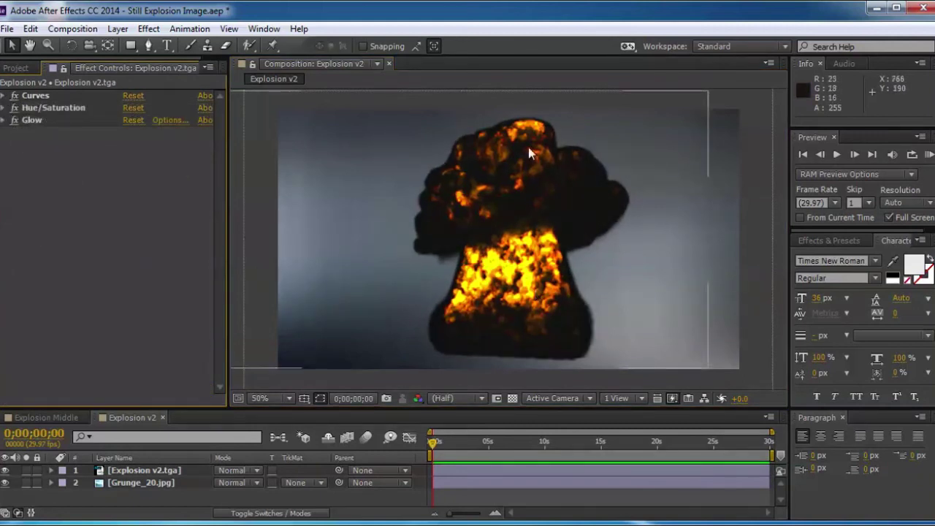
click(3, 121)
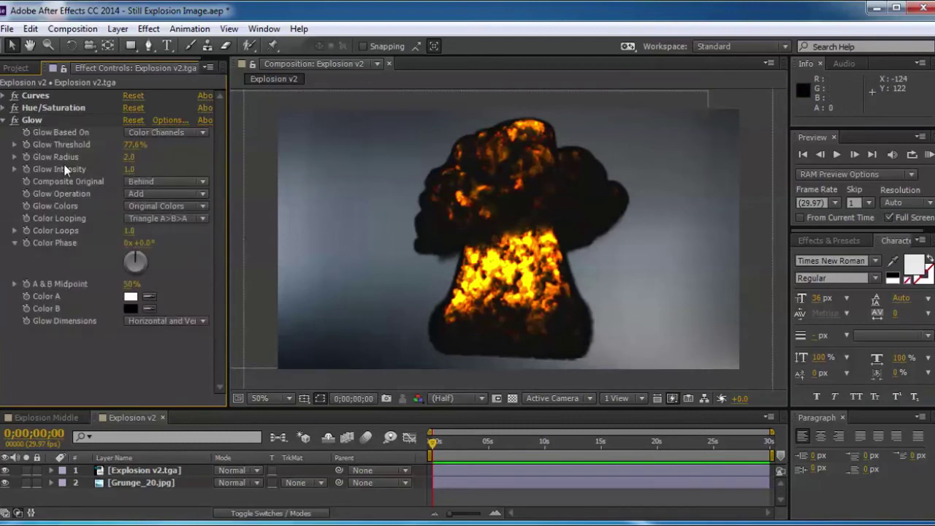
click(133, 157)
Step: Widen Glow Radius to 38 and toggle the glow off and on to compare
drag(131, 158, 157, 160)
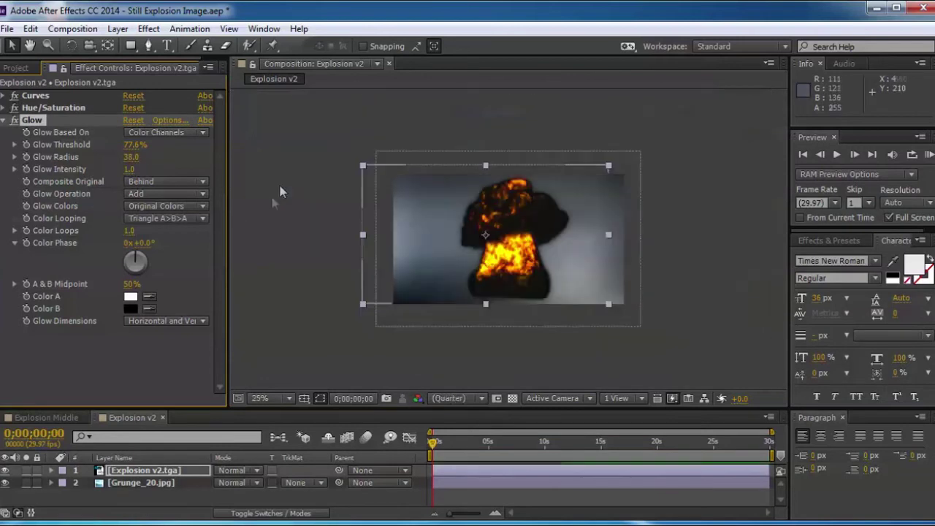
click(242, 200)
click(15, 121)
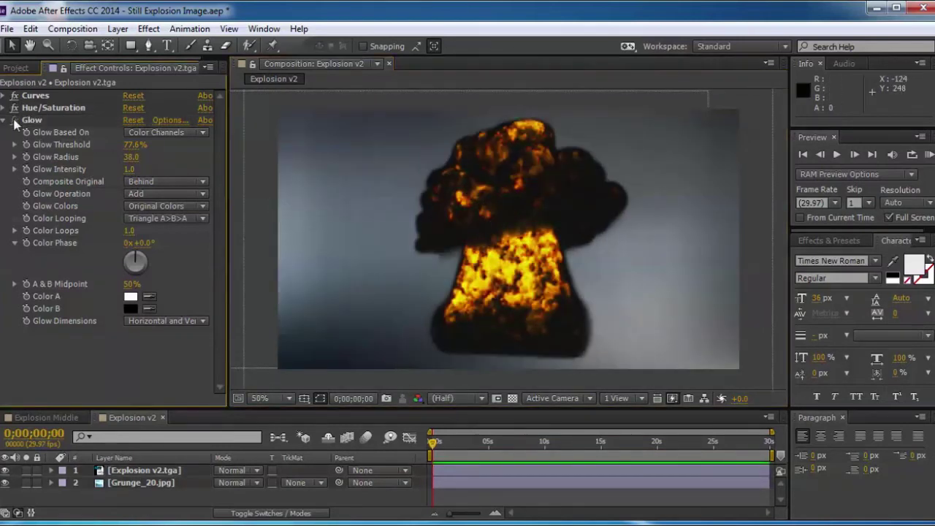
click(14, 120)
click(15, 121)
click(14, 120)
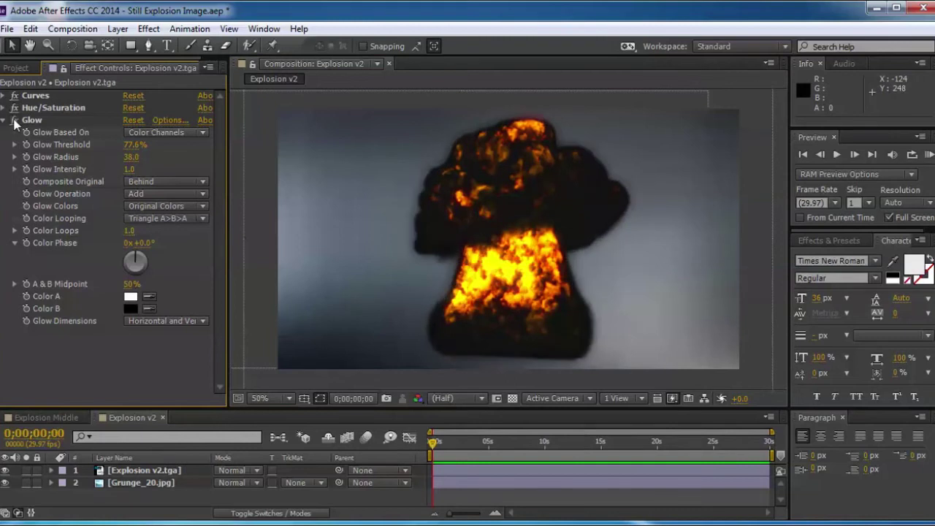
click(15, 121)
click(14, 120)
scroll(353, 197, down, 2)
scroll(297, 207, up, 2)
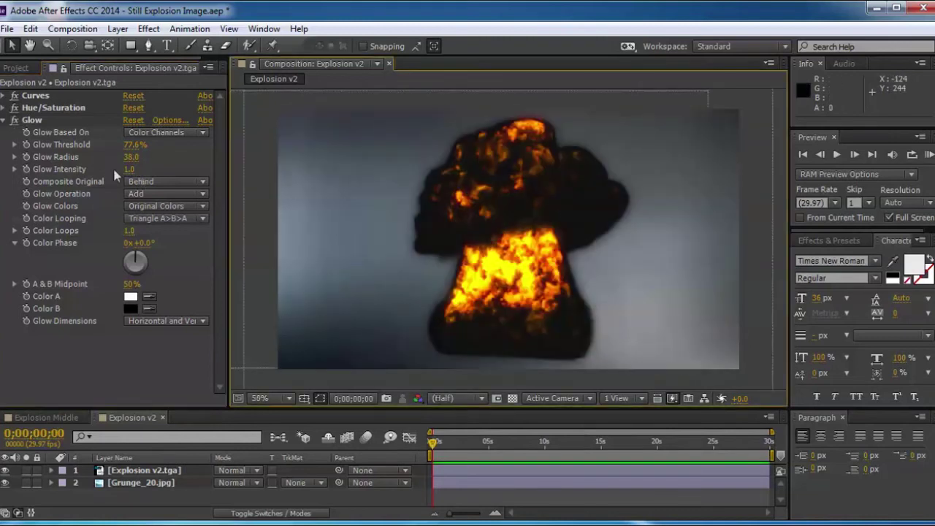
Step: Raise Glow Threshold to 85.5%
drag(132, 145, 140, 144)
scroll(307, 192, down, 2)
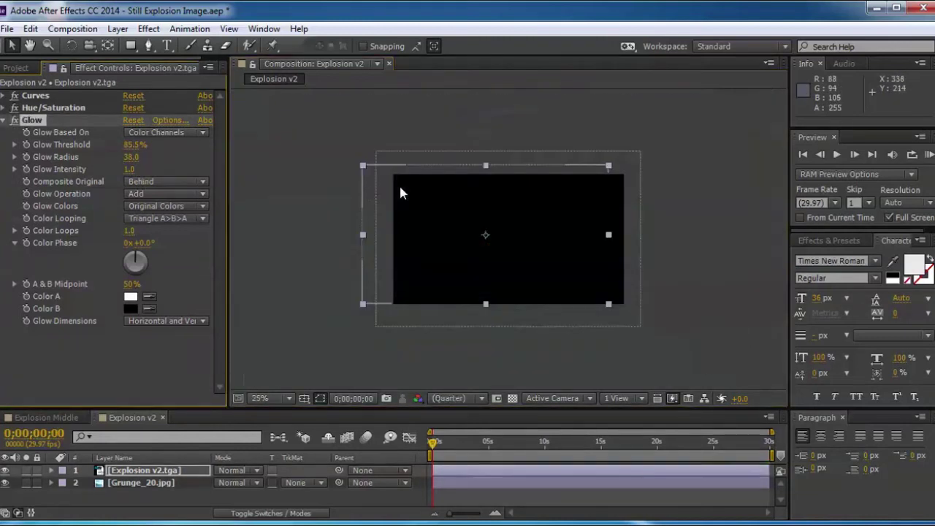
click(307, 192)
scroll(307, 193, up, 2)
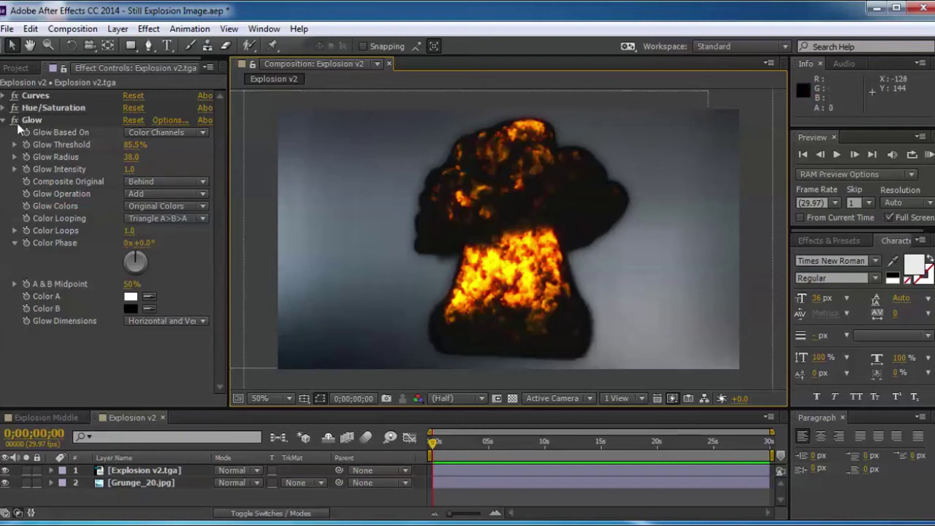
scroll(504, 259, down, 2)
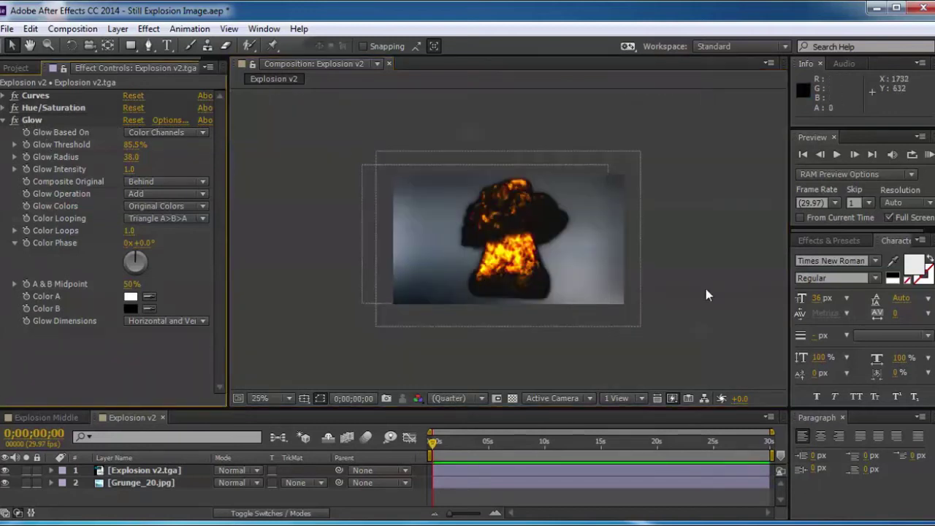
scroll(705, 290, up, 2)
Step: Collapse Glow, toggle all three effects off to compare, and return to the Project panel
click(4, 121)
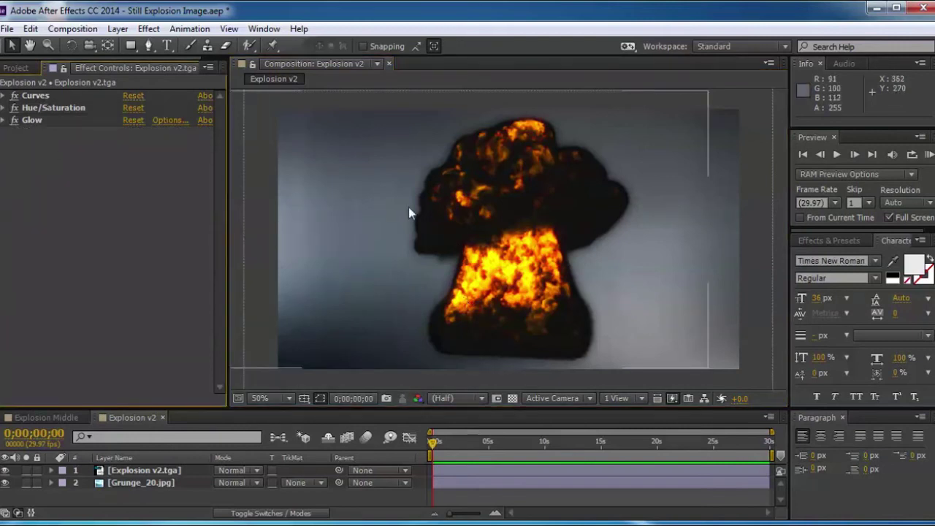
scroll(554, 263, down, 2)
scroll(691, 269, up, 2)
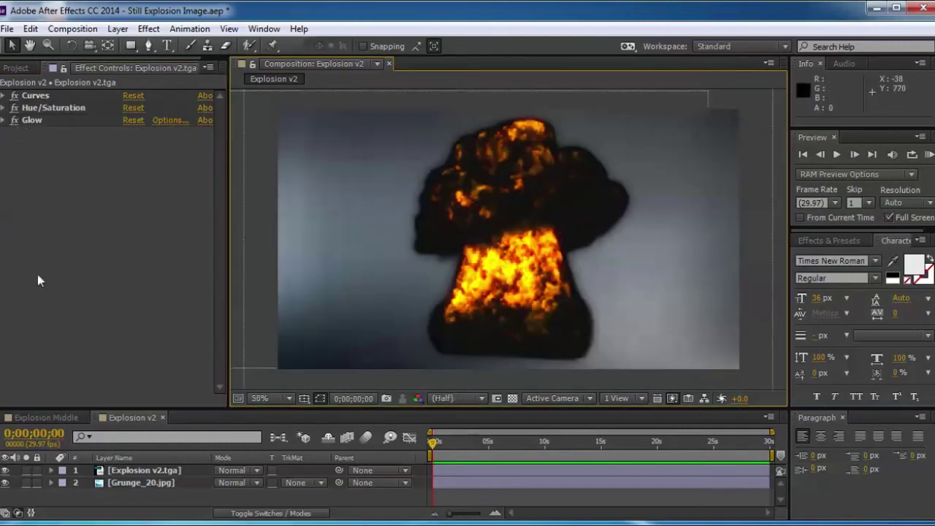
drag(13, 97, 18, 157)
scroll(666, 285, down, 2)
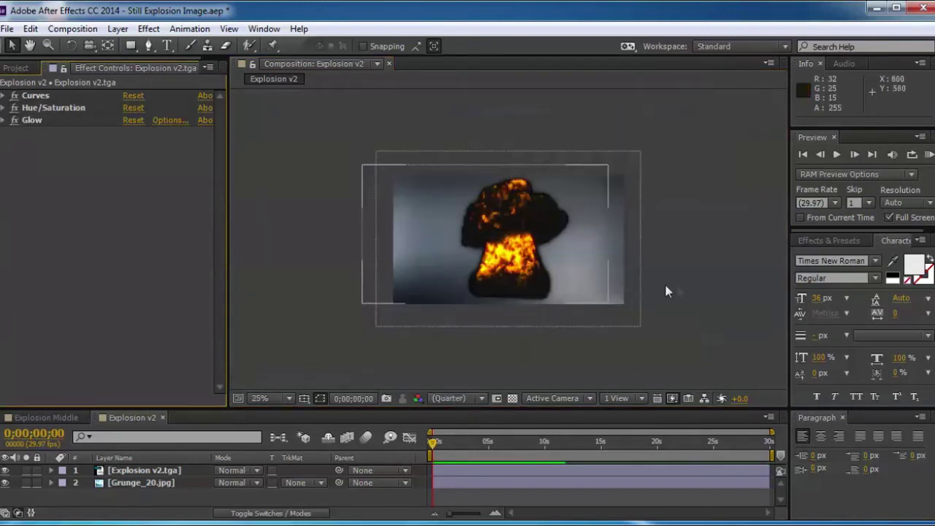
scroll(678, 296, up, 2)
click(16, 67)
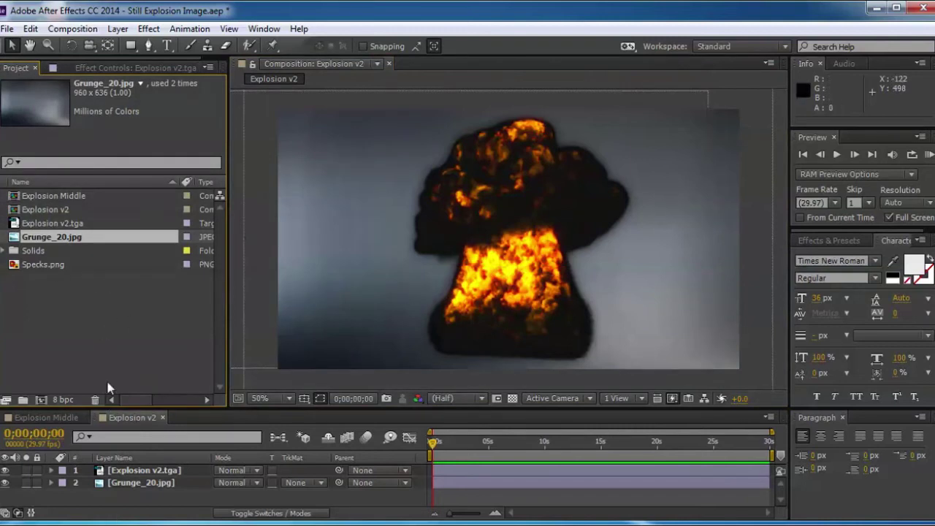
Step: Place Specks.png in the timeline below the explosion and set its mode to Screen
click(45, 265)
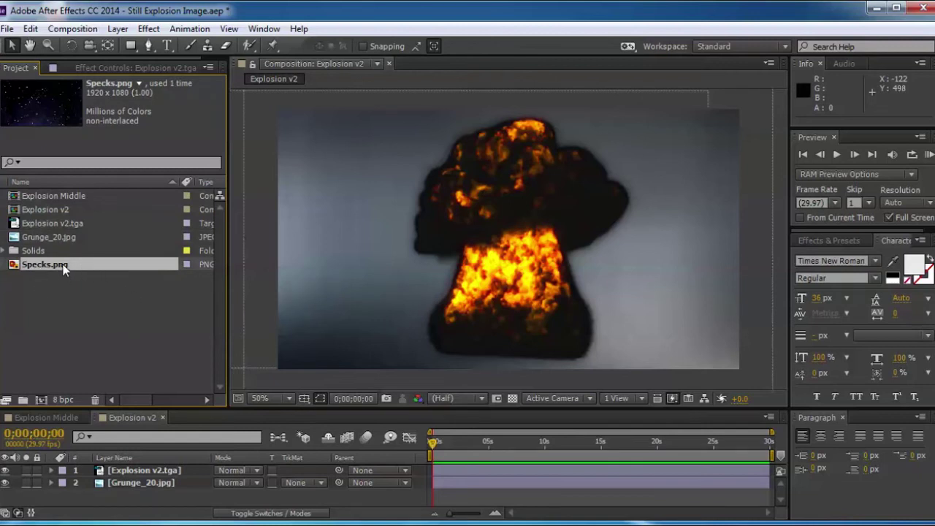
drag(63, 269, 151, 483)
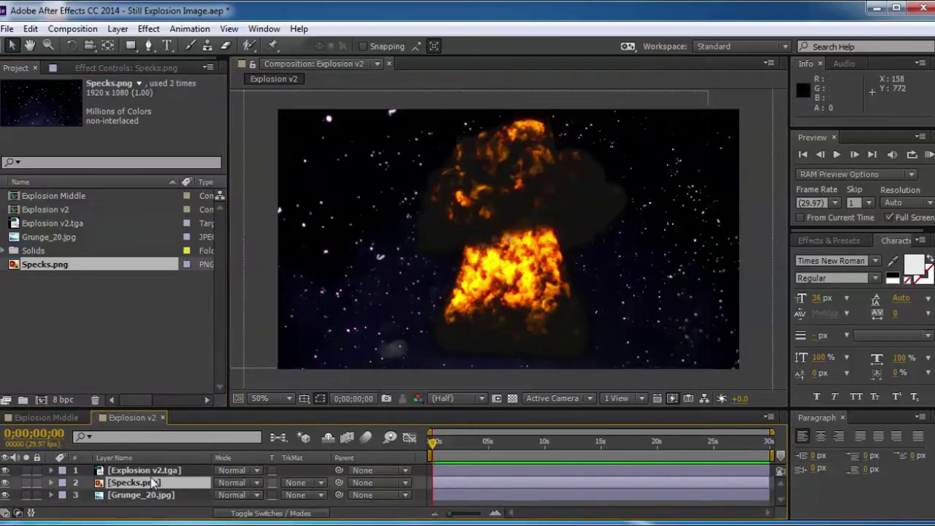
click(252, 483)
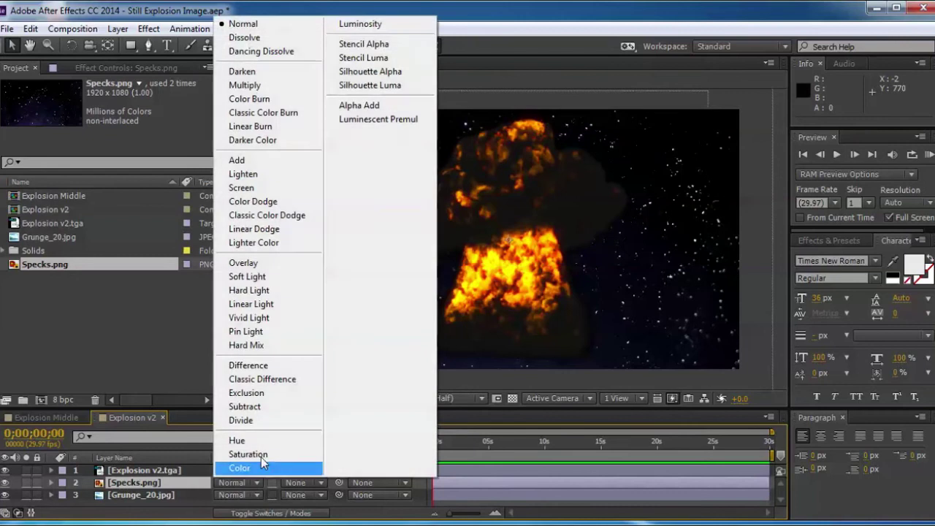
click(245, 188)
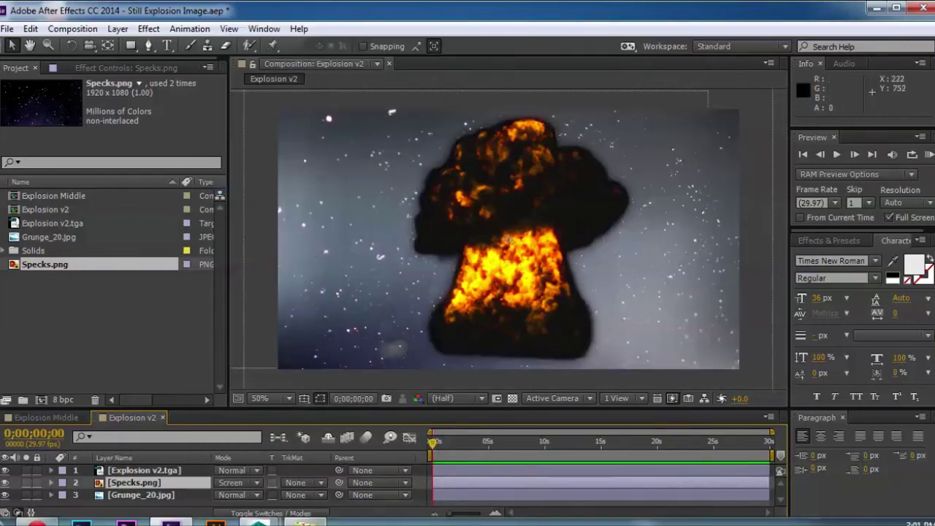
mouse_move(303, 521)
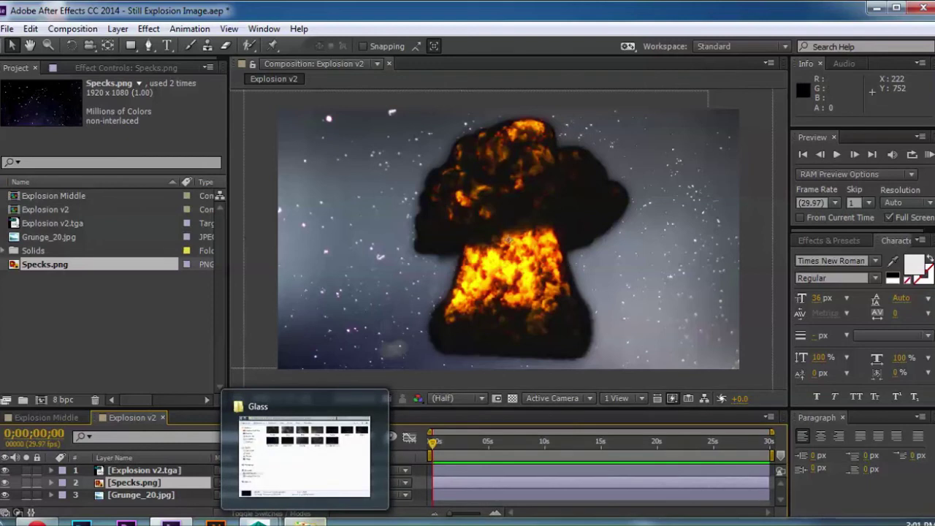
click(305, 457)
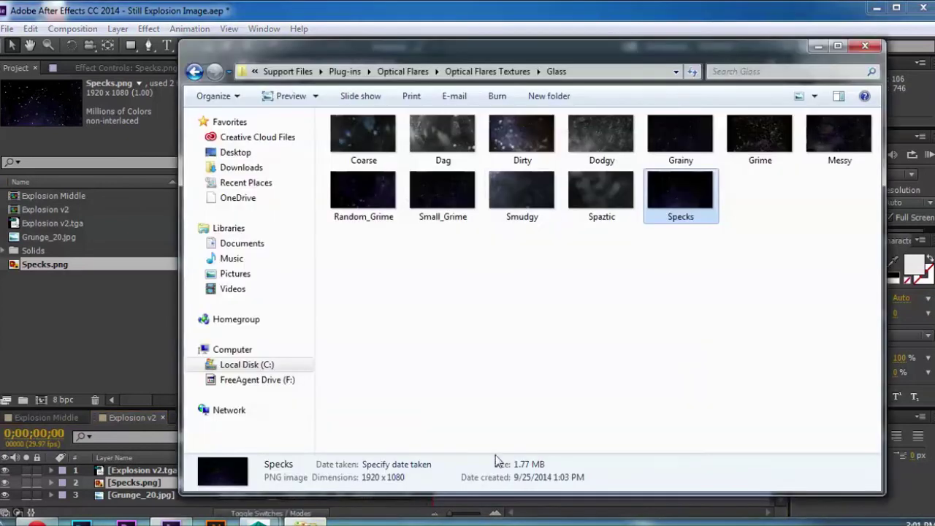
drag(574, 66, 550, 77)
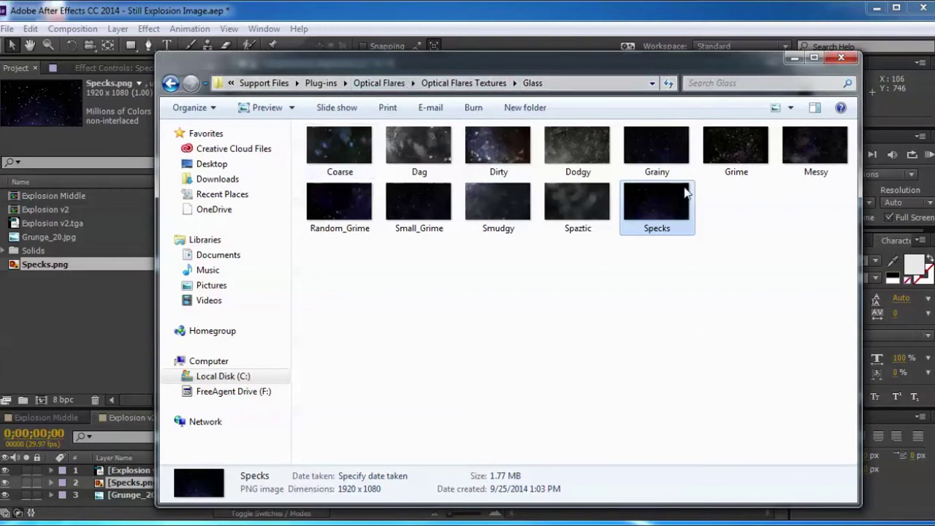
click(841, 57)
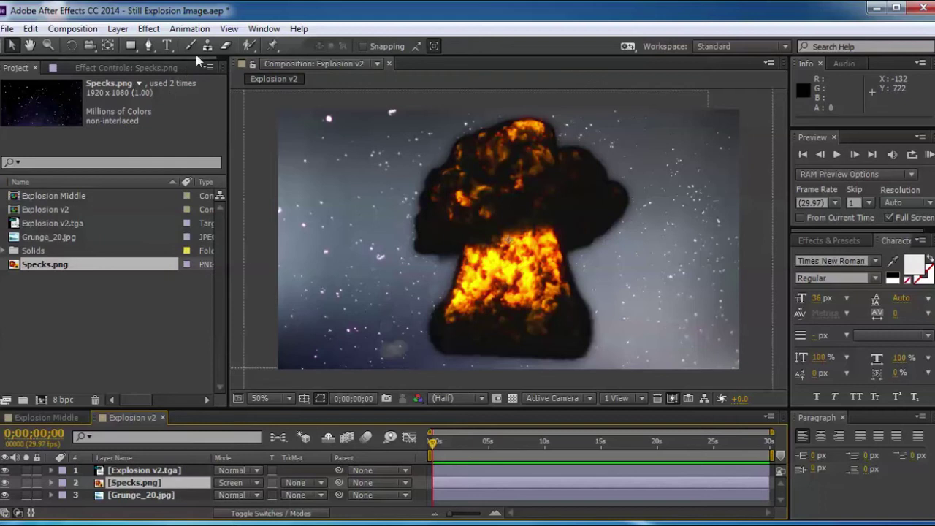
Step: Apply Color Correction > Hue/Saturation to the Specks.png layer
click(162, 31)
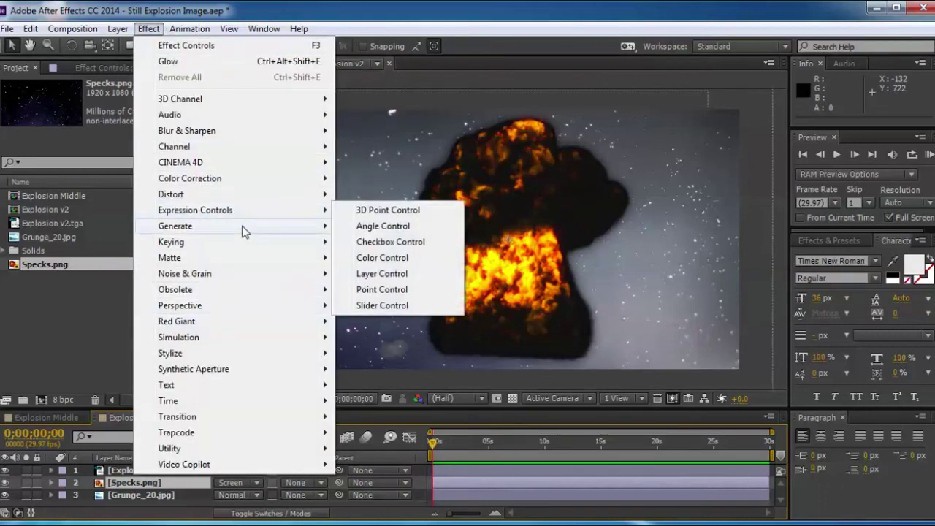
mouse_move(244, 229)
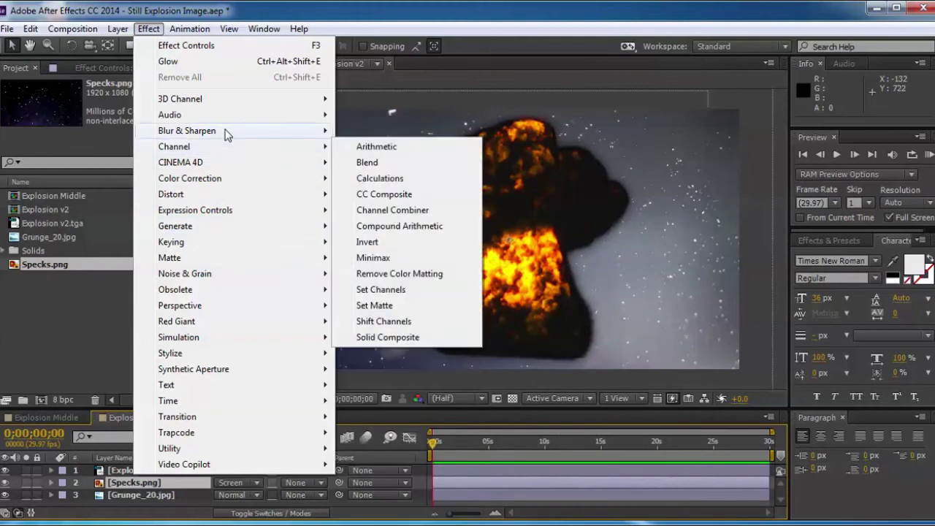
mouse_move(230, 180)
click(427, 374)
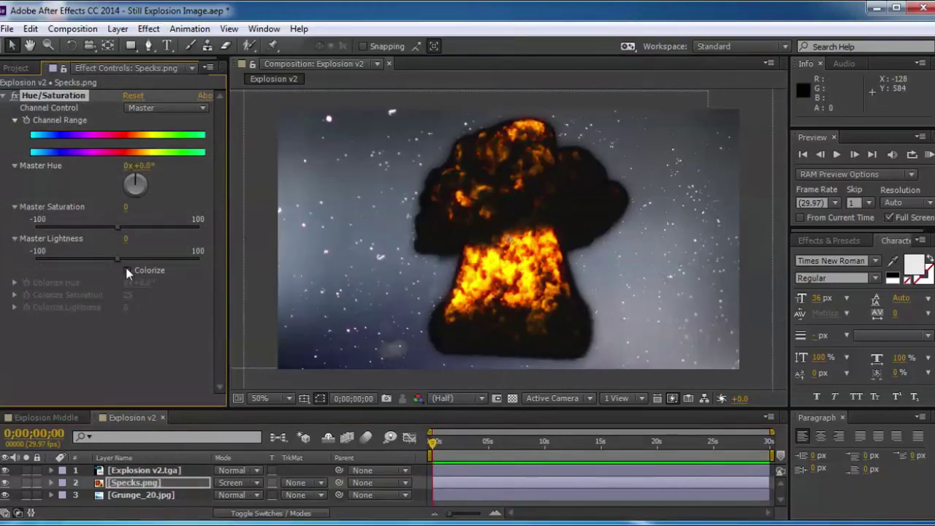
Step: Enable Colorize with hue 1x+24° and saturation 66, then reselect the specks layer
click(127, 271)
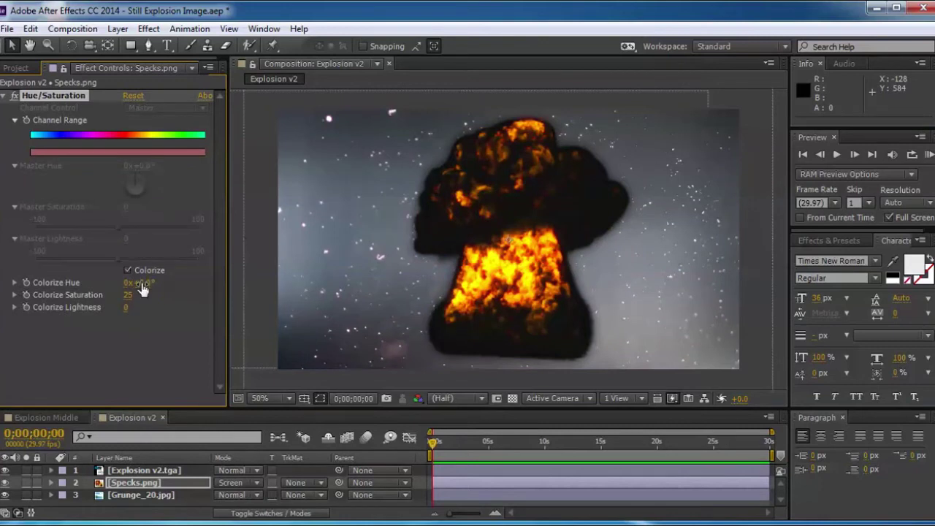
drag(100, 294, 208, 293)
drag(436, 295, 171, 295)
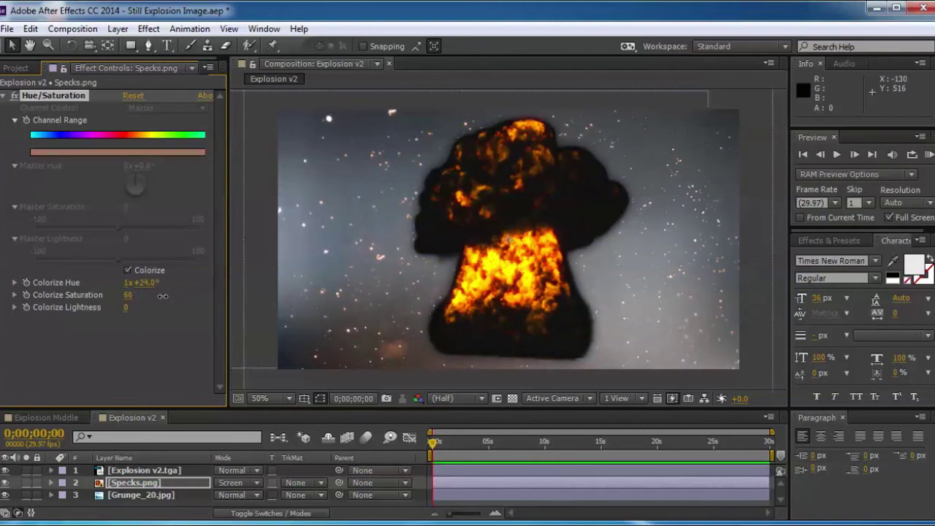
scroll(406, 284, down, 1)
scroll(402, 276, up, 1)
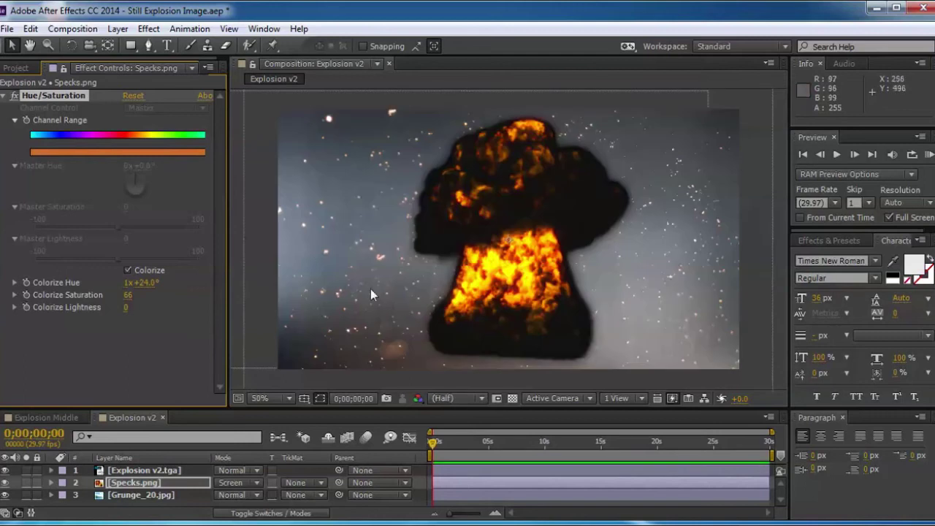
scroll(368, 288, down, 1)
scroll(307, 285, up, 1)
click(243, 330)
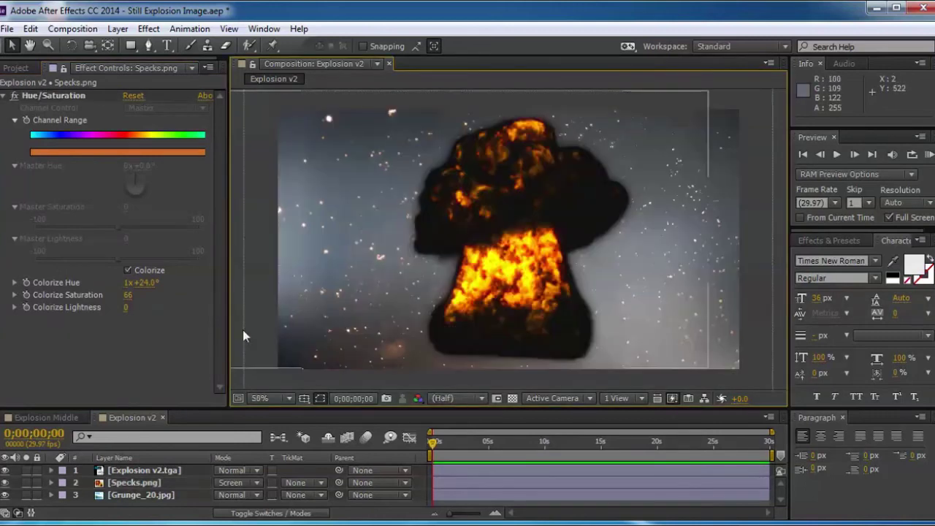
click(133, 484)
Step: Set Specks.png opacity to 30% and collapse the layer
key(t)
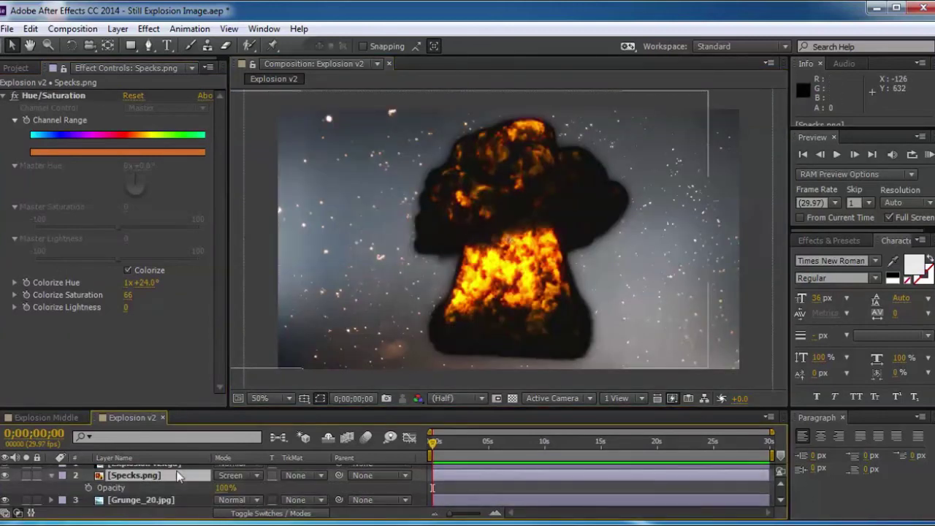
click(223, 488)
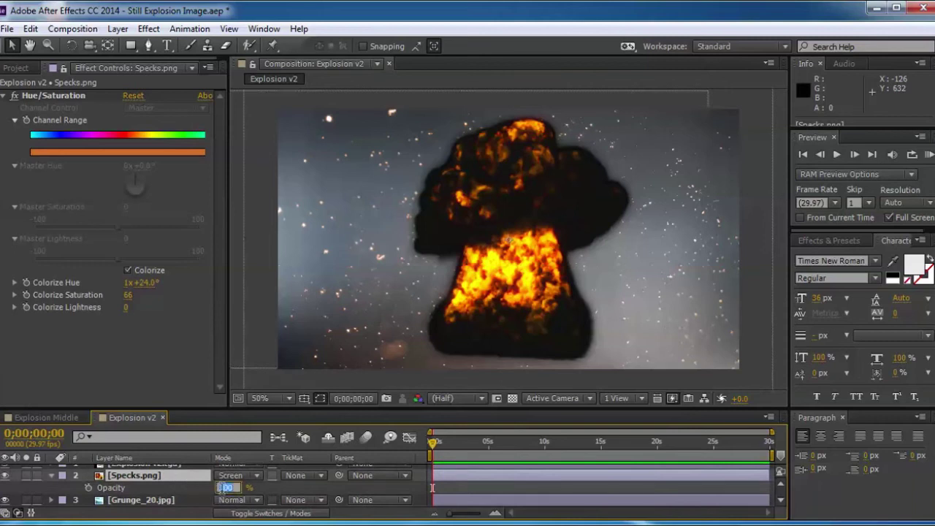
text(30)
key(Return)
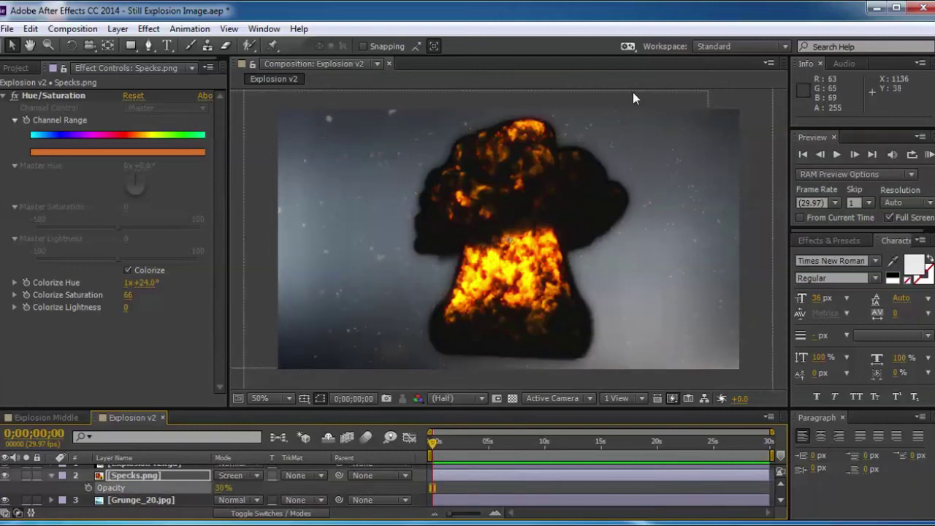
key(comma)
key(period)
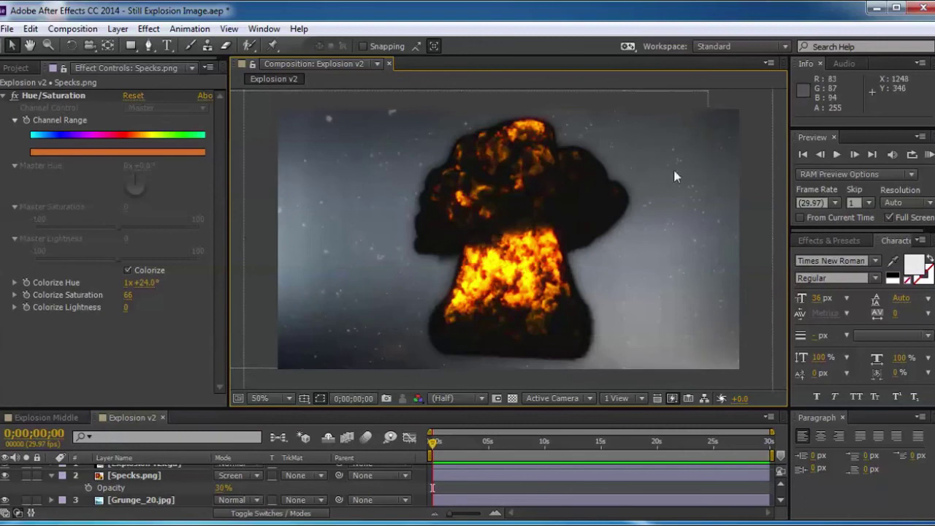
click(51, 475)
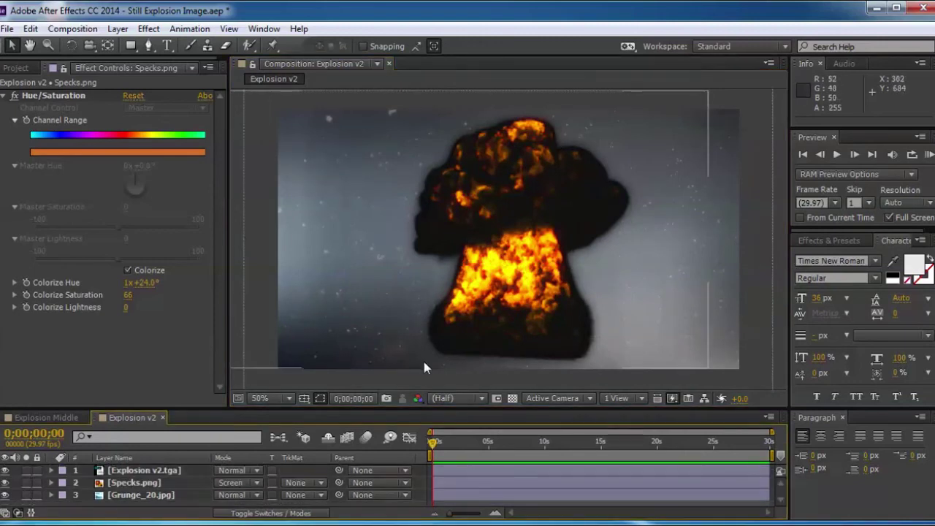
Step: Check the whole frame at 25% zoom, then return to 50%
key(comma)
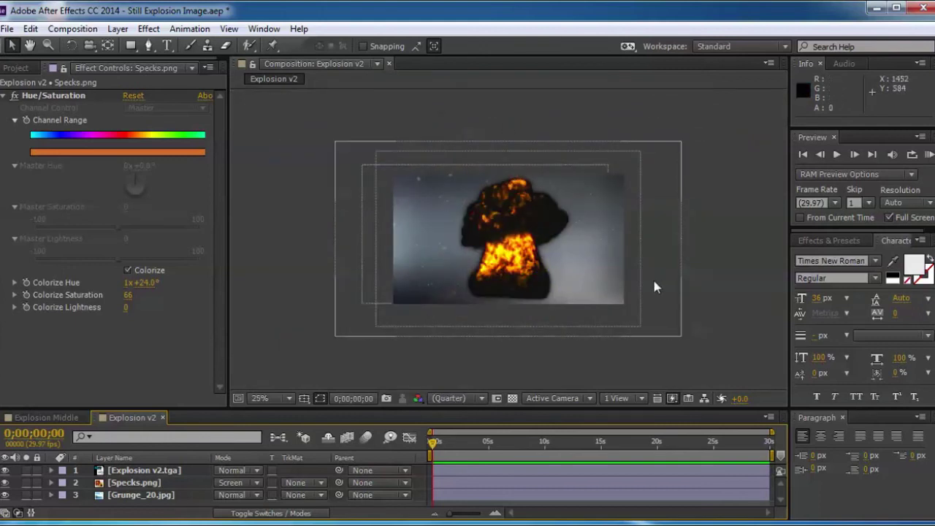
key(period)
key(comma)
key(period)
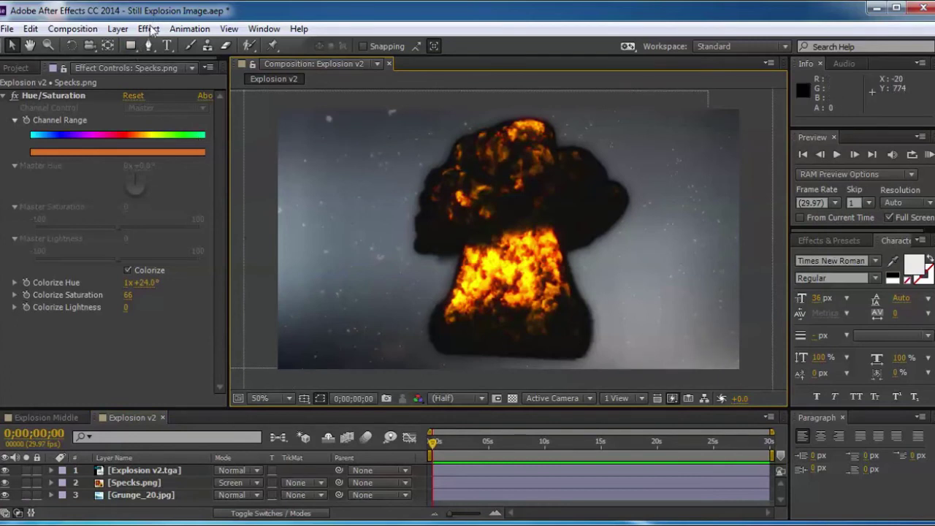
click(119, 29)
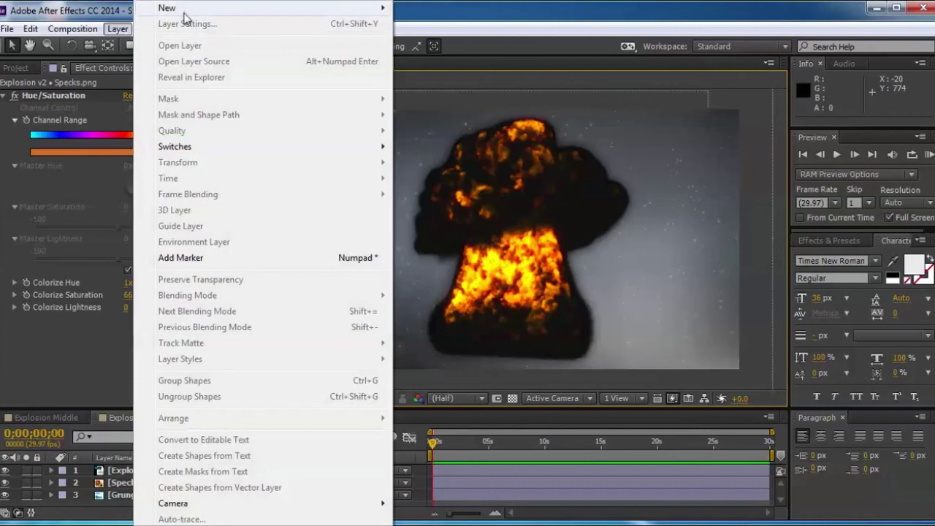
Step: Create a new solid layer and apply Video Copilot Optical Flares to it
mouse_move(184, 9)
click(475, 24)
key(Return)
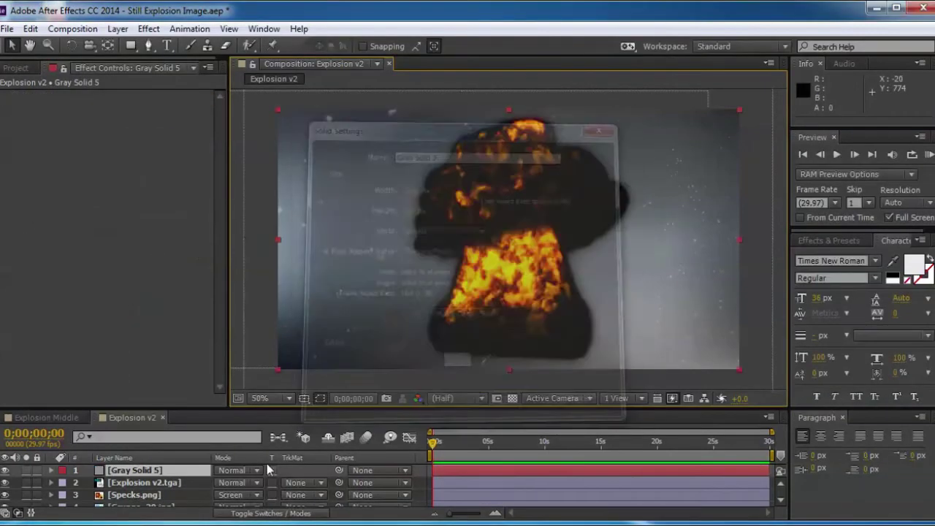
click(149, 28)
mouse_move(246, 467)
click(396, 482)
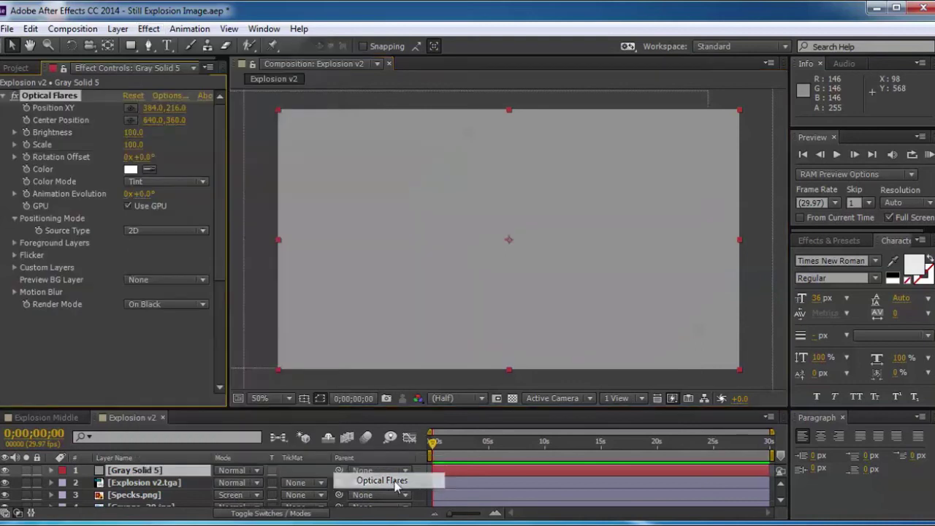
Step: Choose the Beam preset in the Optical Flares options and move the flare toward the left edge
click(171, 95)
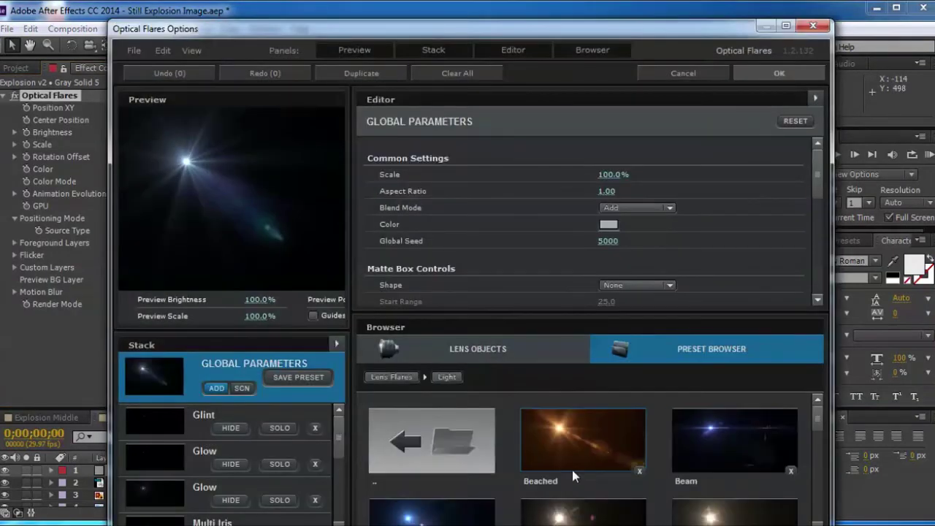
scroll(819, 447, down, 1)
scroll(818, 448, down, 5)
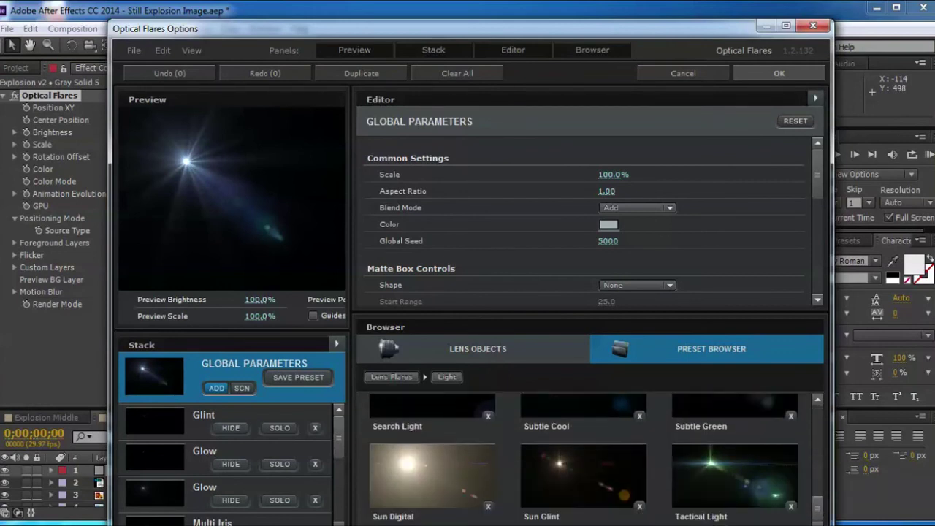
scroll(836, 435, up, 6)
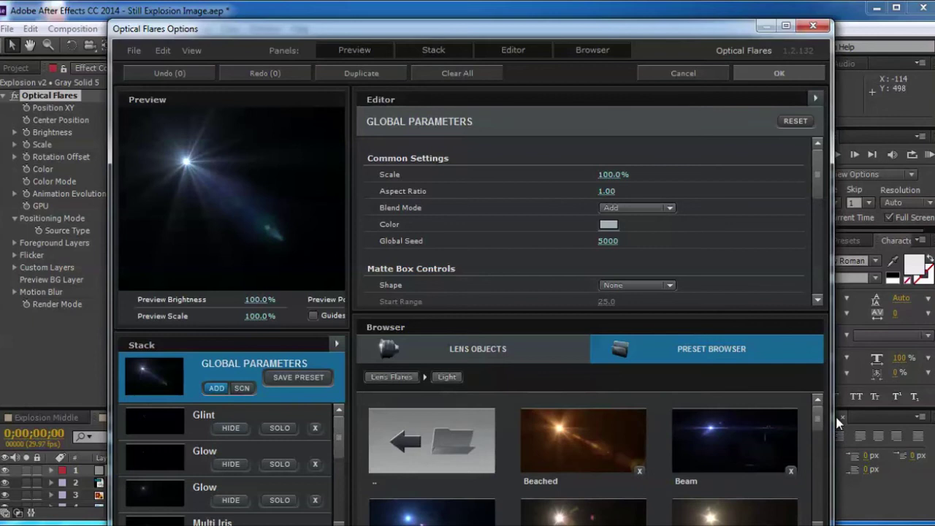
click(760, 446)
click(779, 73)
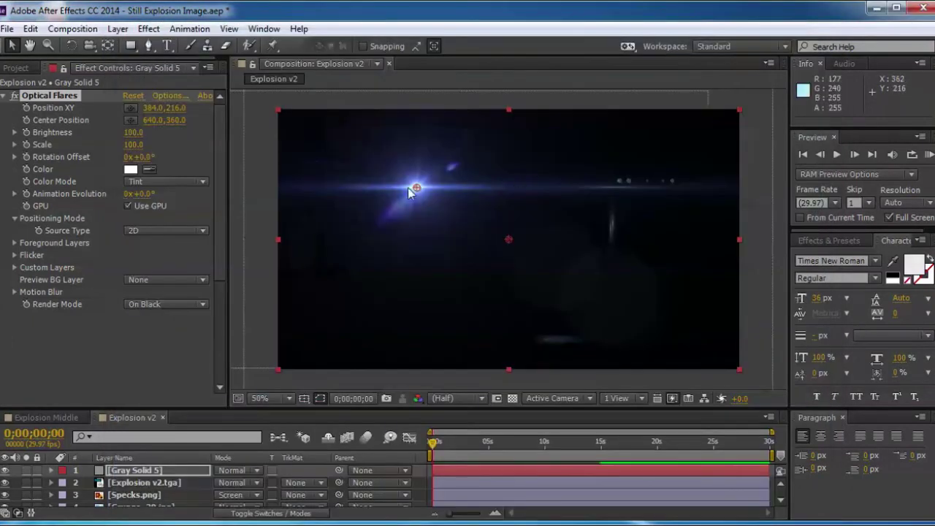
drag(408, 188, 265, 174)
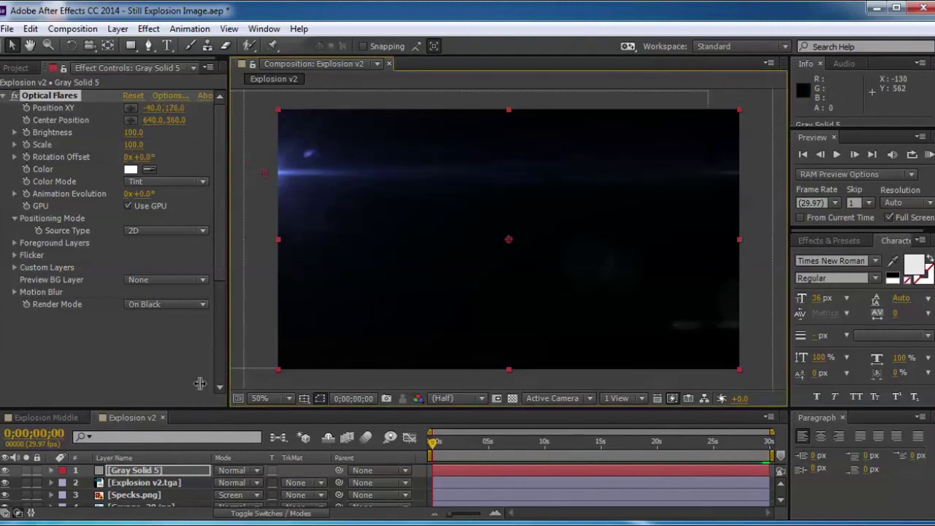
Step: Try the flare below the explosion and the explosion in Screen, then revert both
drag(172, 472, 171, 488)
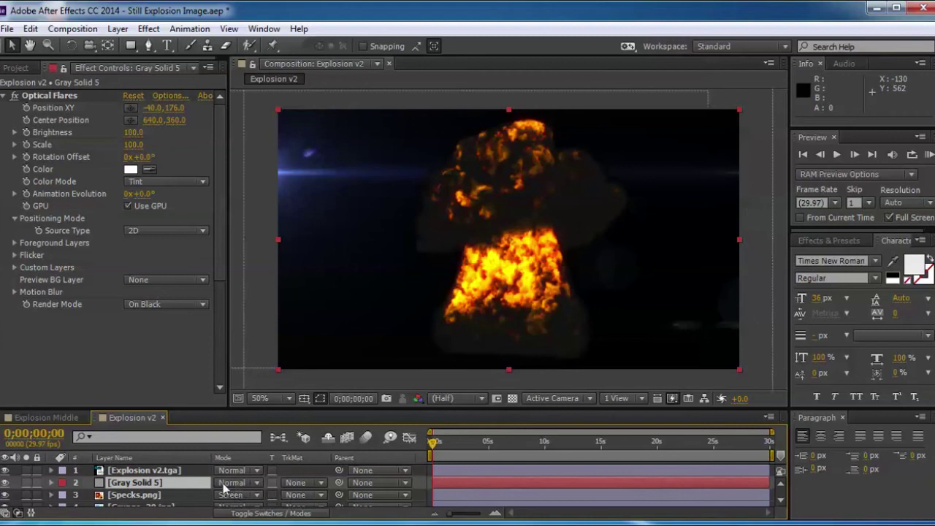
drag(175, 486, 178, 471)
click(238, 485)
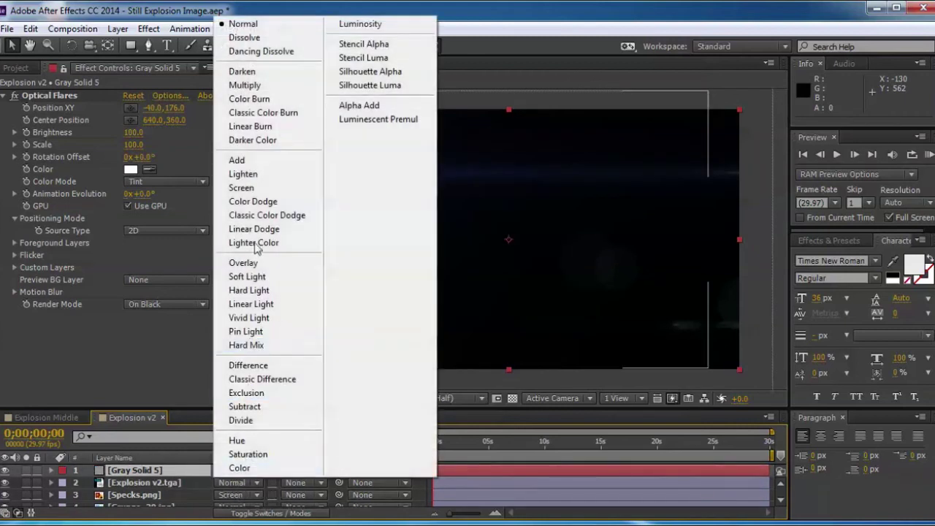
click(266, 190)
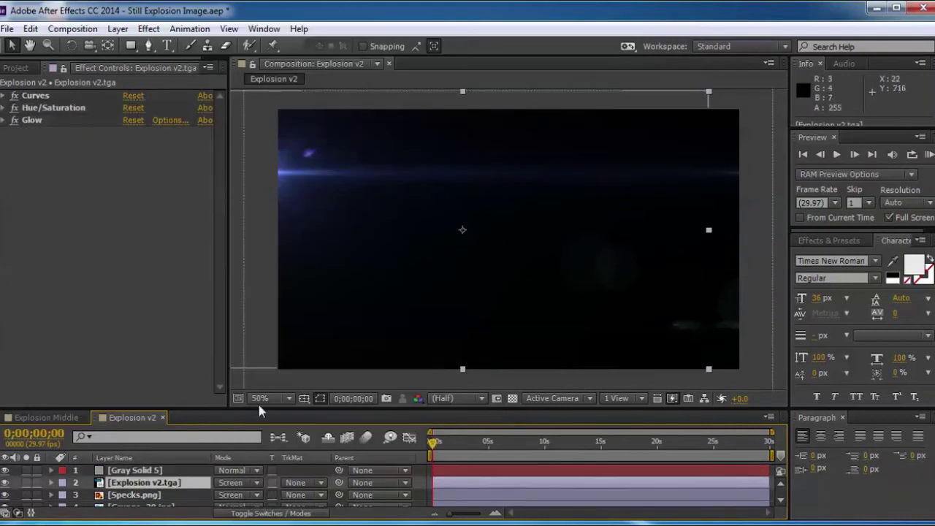
click(234, 494)
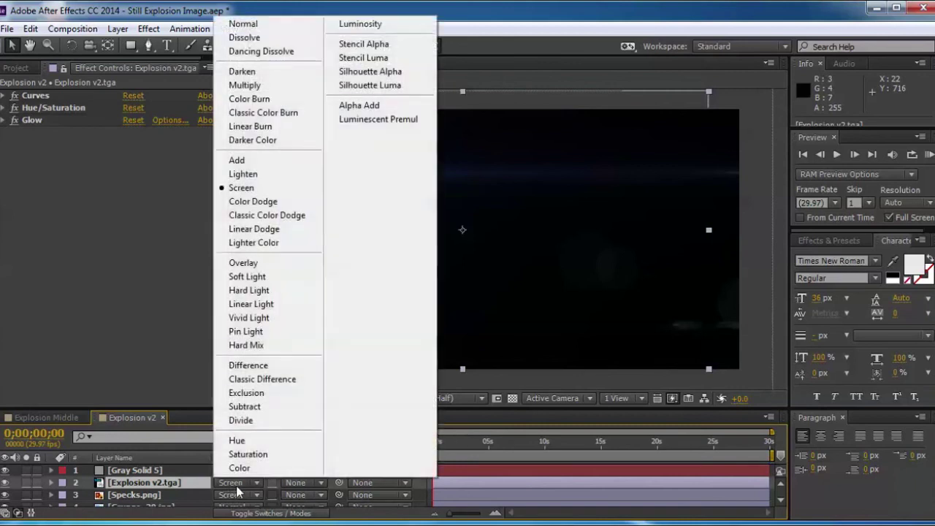
click(244, 23)
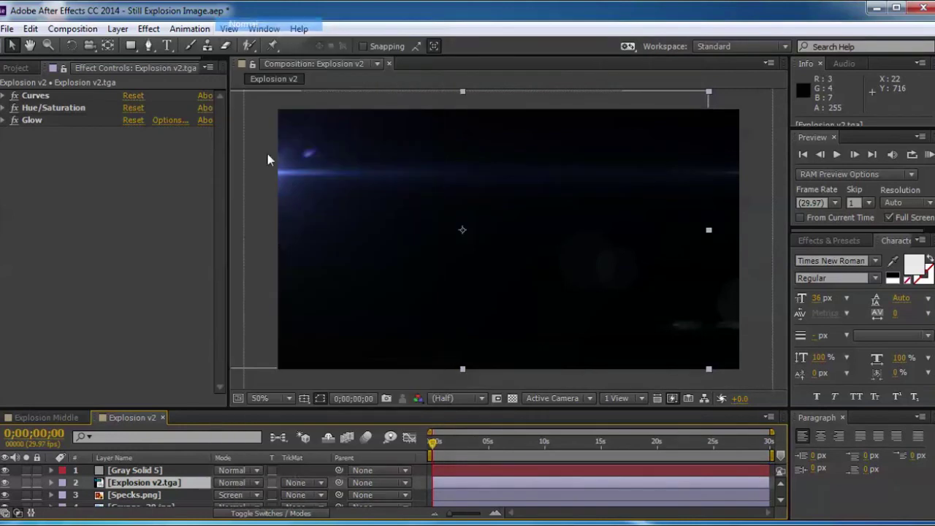
Step: Set Gray Solid 5 to Screen mode and check the frame zoomed out
click(231, 471)
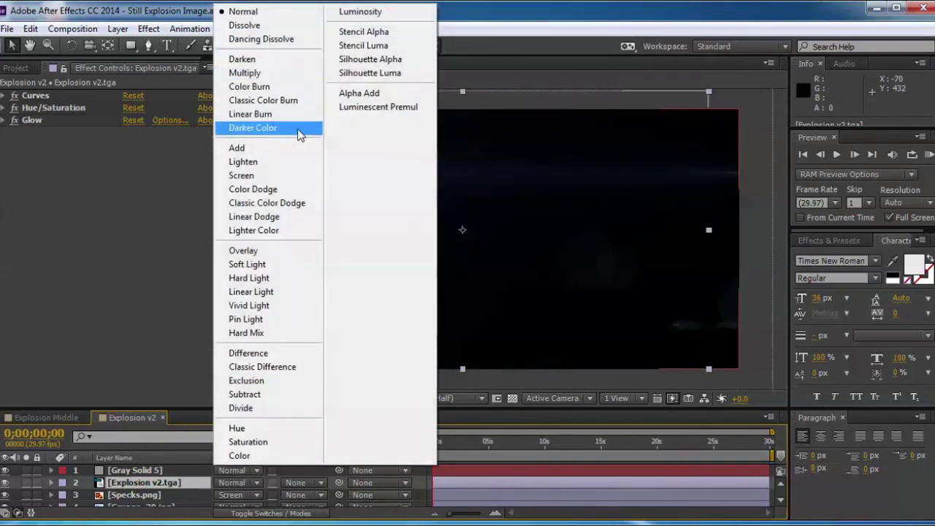
click(293, 176)
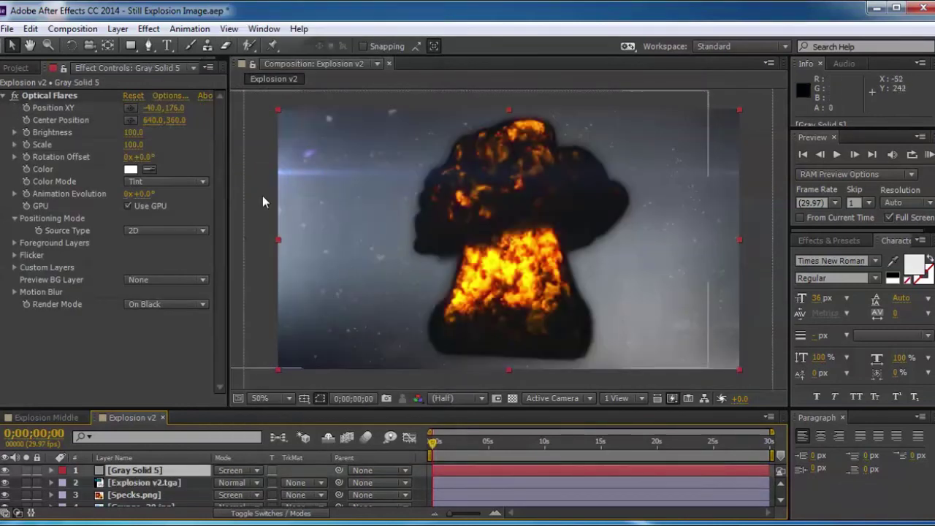
key(comma)
key(comma)
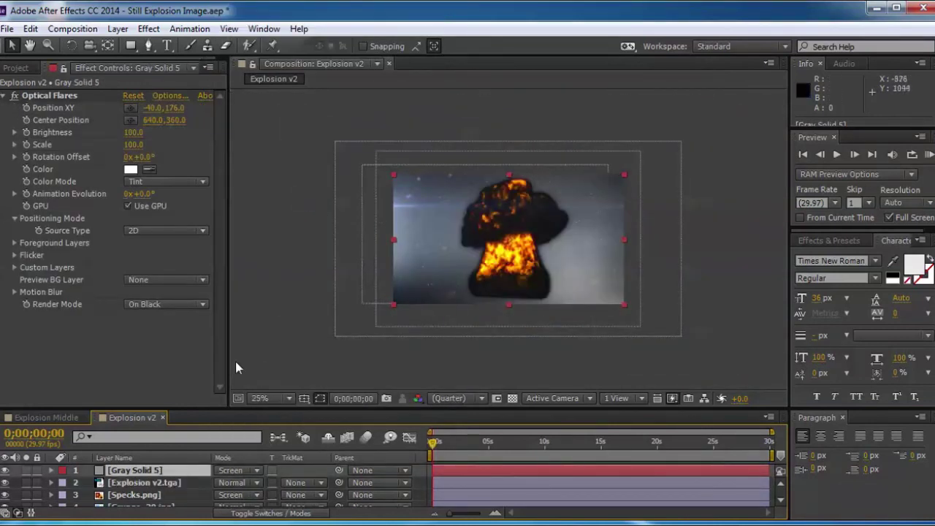
key(period)
Step: Reposition the flare with the Position XY crosshair further up and left in the frame
click(130, 107)
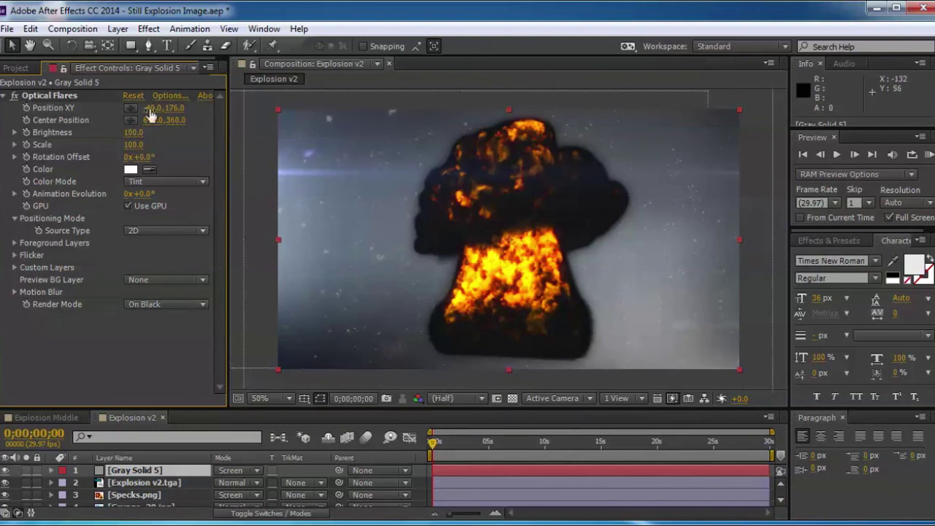
click(268, 159)
drag(266, 160, 229, 151)
key(comma)
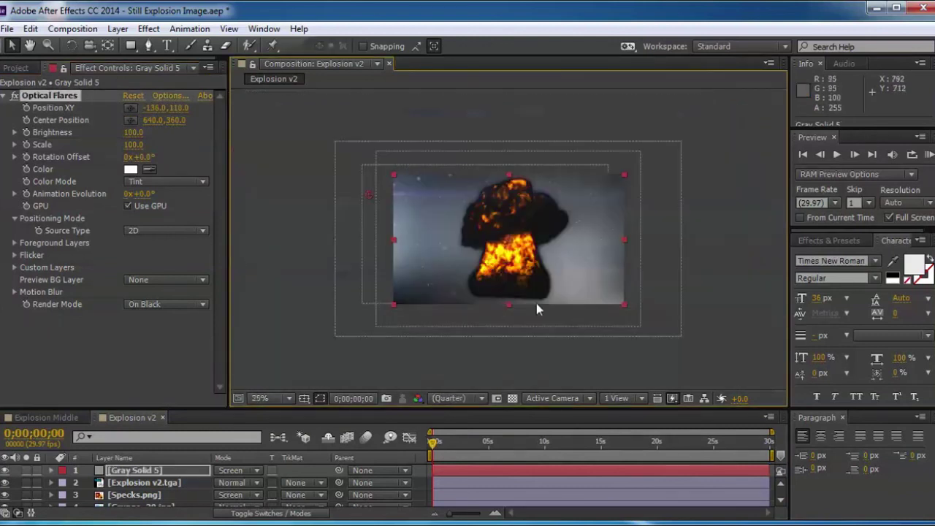
key(period)
Step: Open the Optical Flares options and browse the Pro Presets flare folder
click(168, 97)
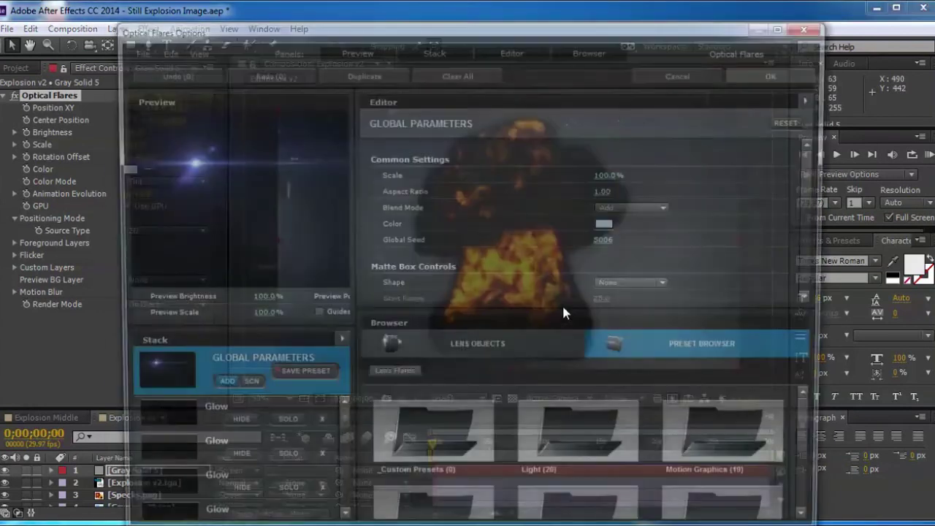
scroll(650, 453, down, 4)
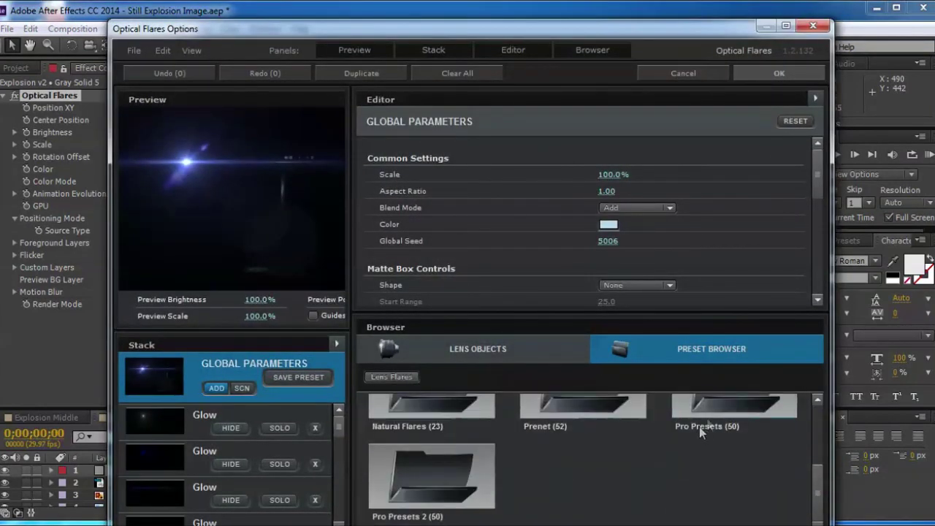
click(694, 413)
scroll(650, 447, up, 1)
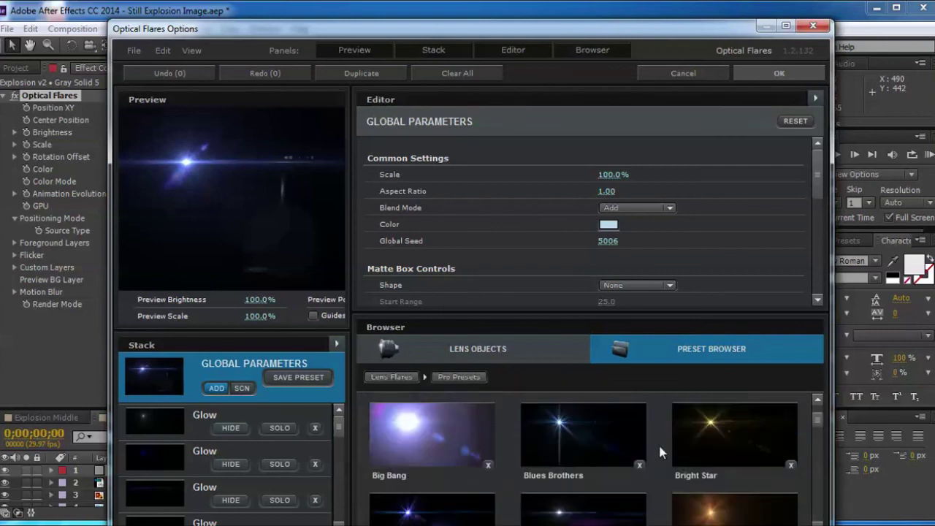
scroll(658, 444, down, 1)
scroll(660, 447, down, 4)
scroll(460, 435, up, 5)
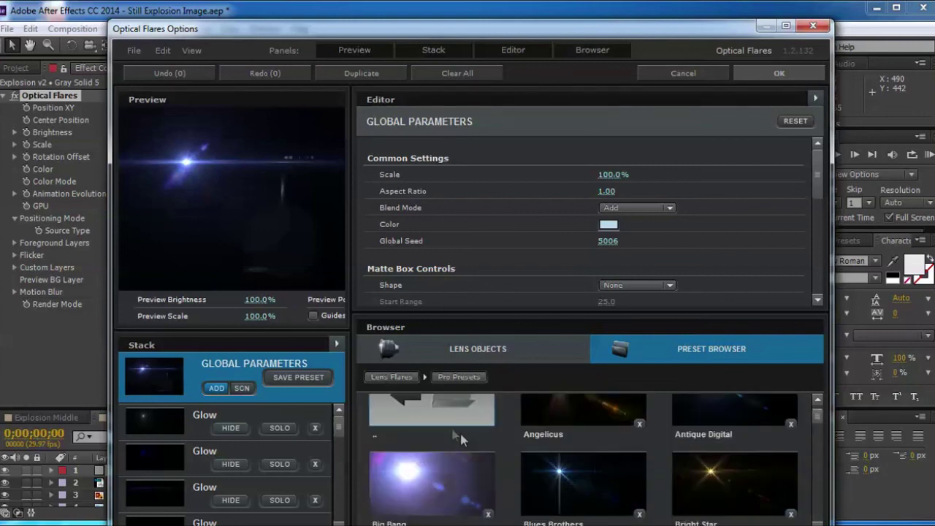
click(459, 430)
Step: Load the Landing preset from the Pro Presets 2 folder for a thin horizontal streak
scroll(462, 452, down, 2)
scroll(462, 458, down, 1)
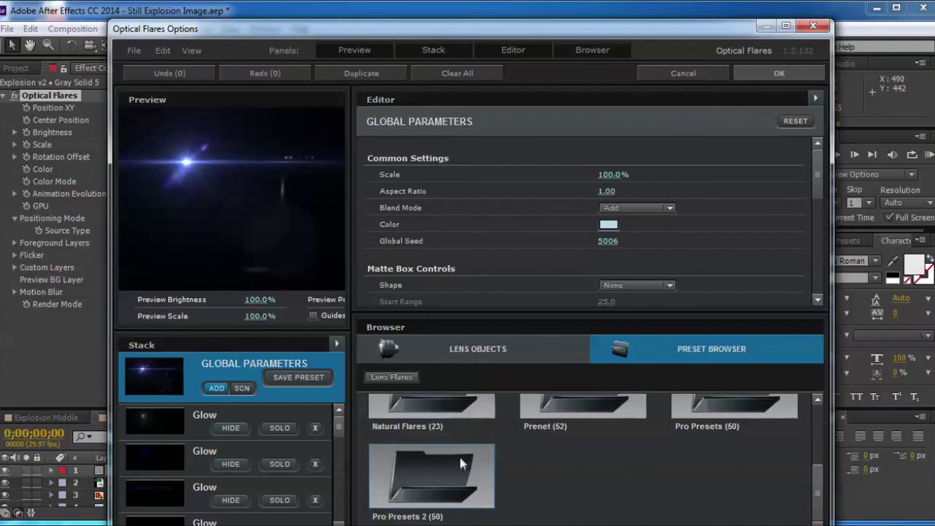
click(483, 457)
scroll(511, 450, down, 3)
scroll(513, 454, down, 3)
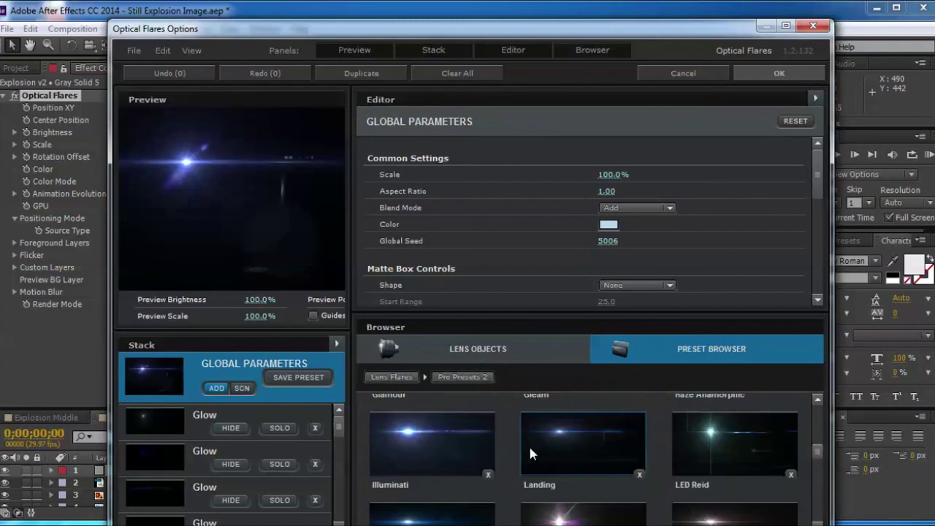
scroll(527, 444, down, 1)
scroll(529, 447, up, 1)
click(547, 446)
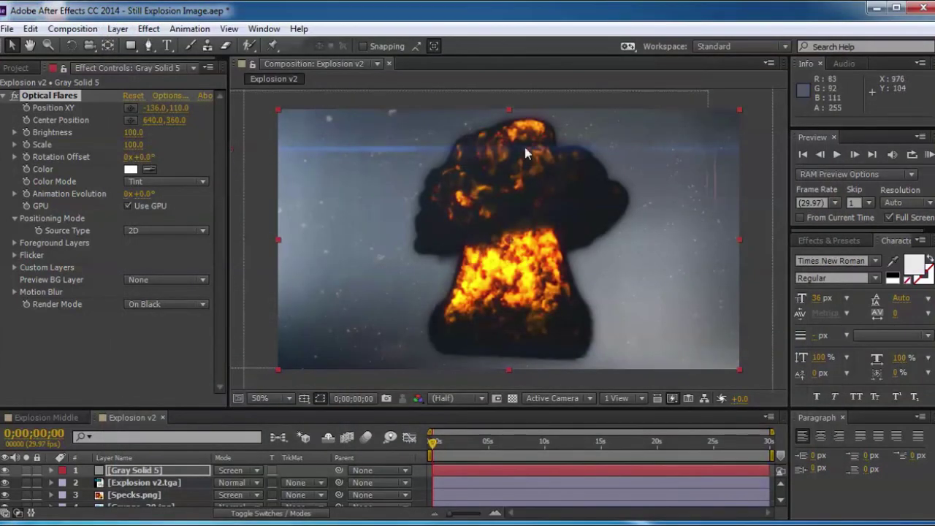
Step: Drag the flare centre to 612,492 and its position to -152,74 in the viewer
scroll(508, 246, down, 2)
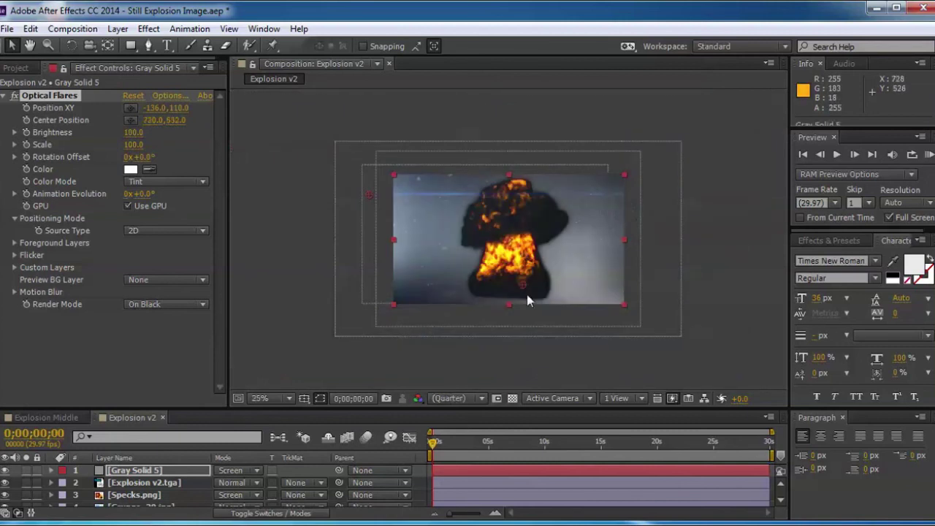
mouse_move(511, 241)
mouse_down()
mouse_move(452, 250)
mouse_move(500, 249)
mouse_up()
mouse_move(369, 195)
mouse_down()
mouse_move(379, 187)
mouse_move(368, 195)
mouse_up()
Step: Deselect the flare layer and review the streak at different zoom levels
click(700, 278)
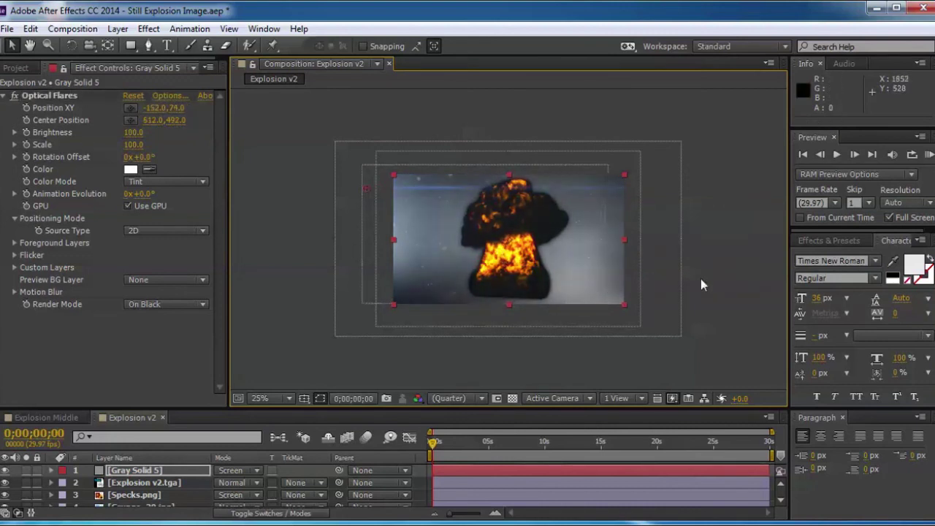
key(period)
key(period)
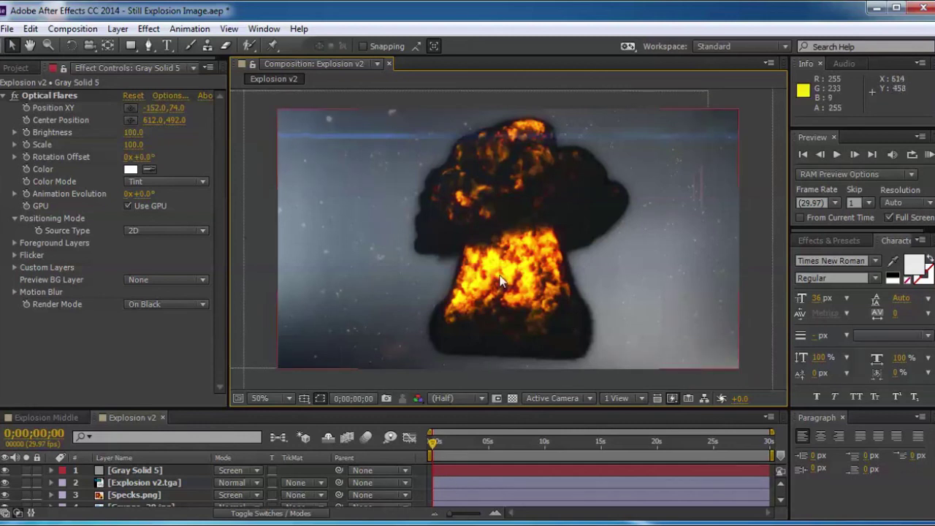
key(comma)
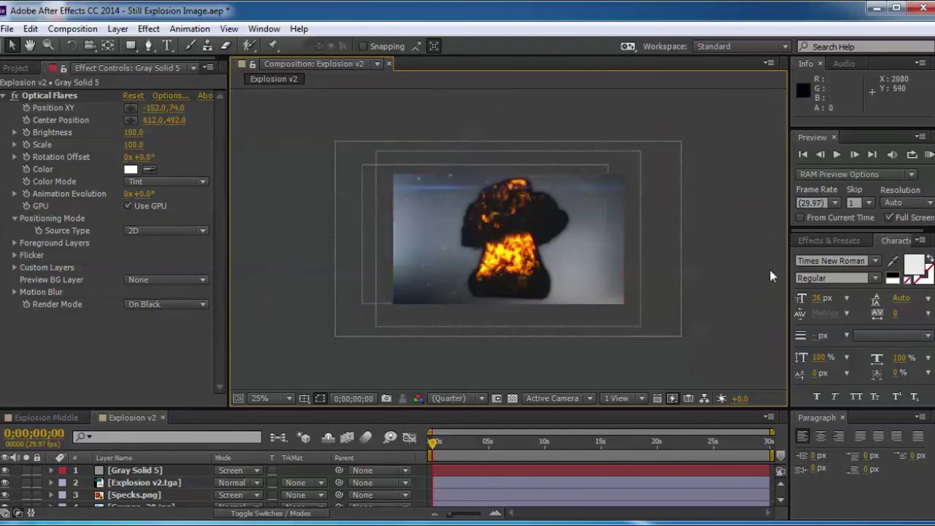
key(period)
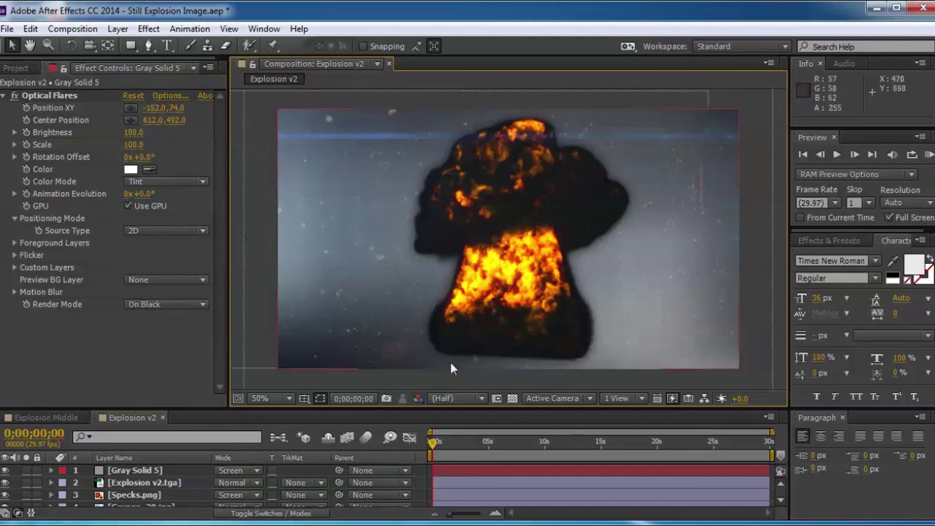
Step: Scrub the first two seconds, then show the Project panel and click layers in the viewer
mouse_move(433, 442)
mouse_down()
mouse_move(490, 443)
mouse_move(430, 444)
mouse_up()
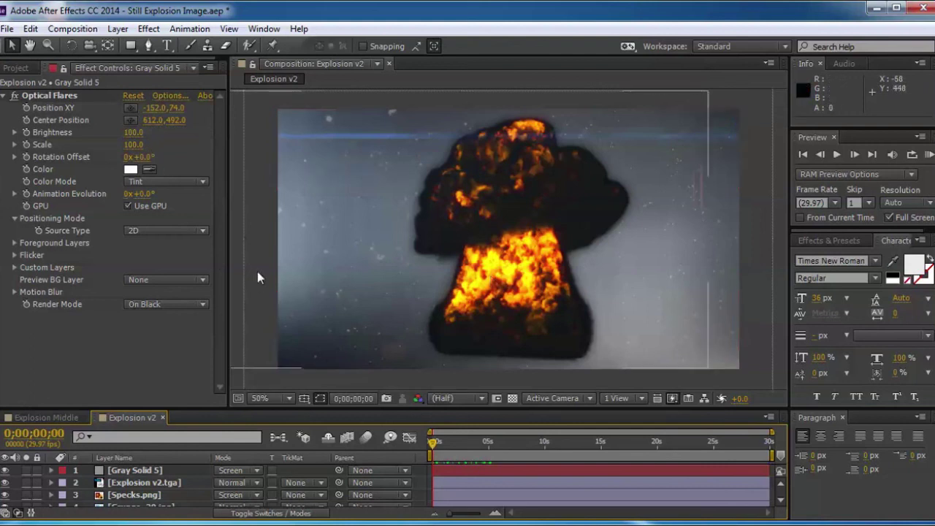
key(ctrl+0)
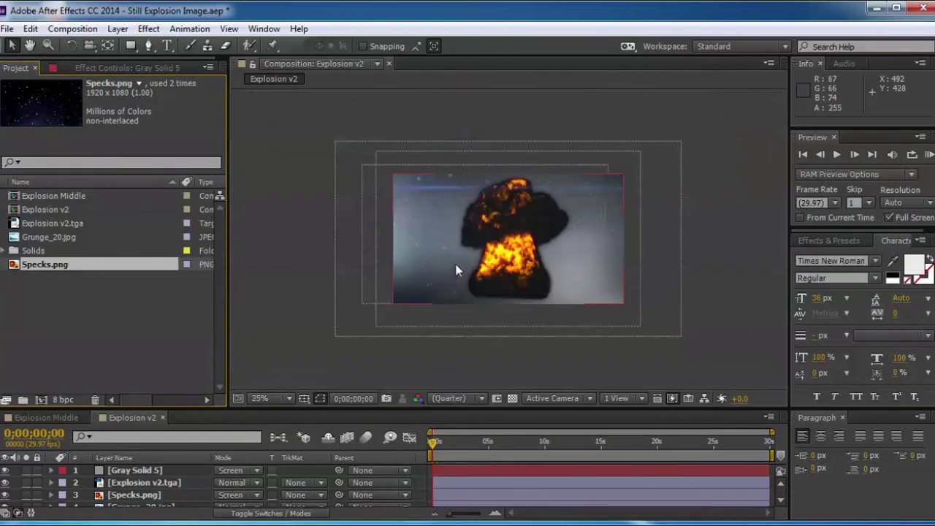
click(698, 330)
click(699, 331)
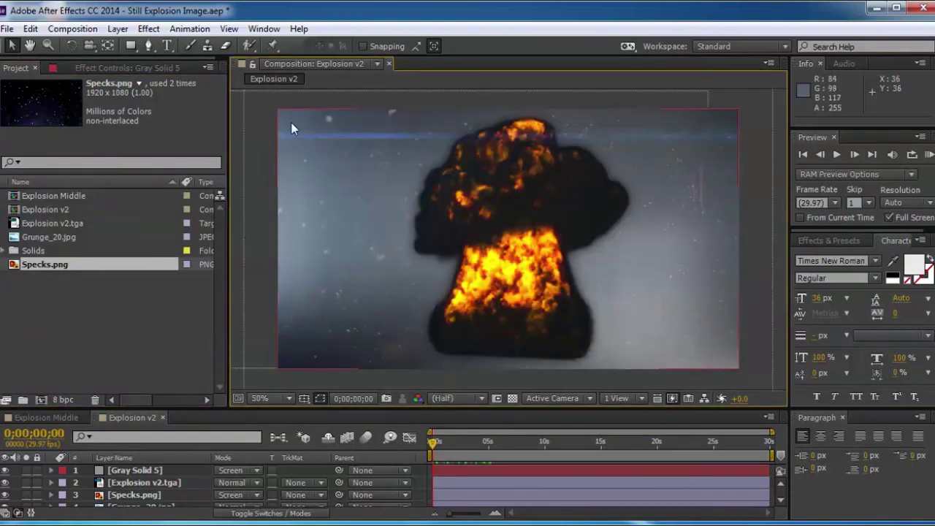
click(282, 202)
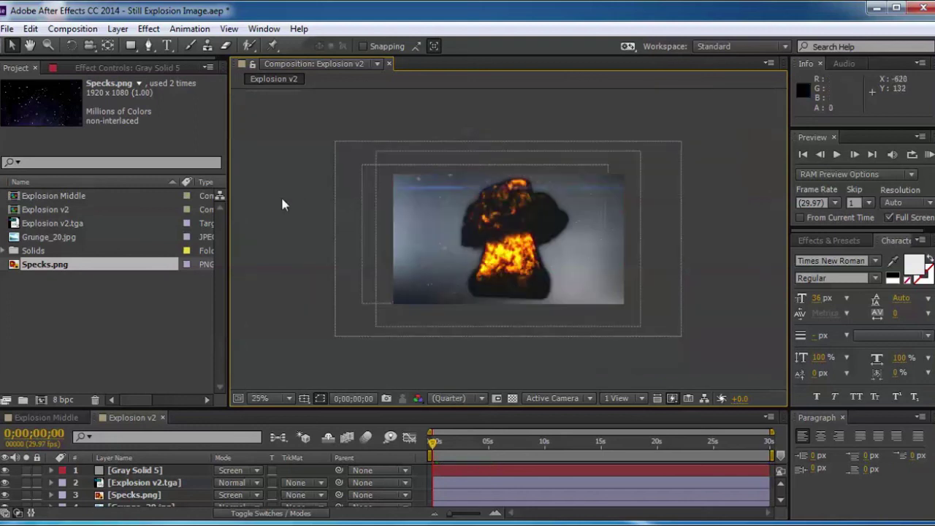
click(327, 230)
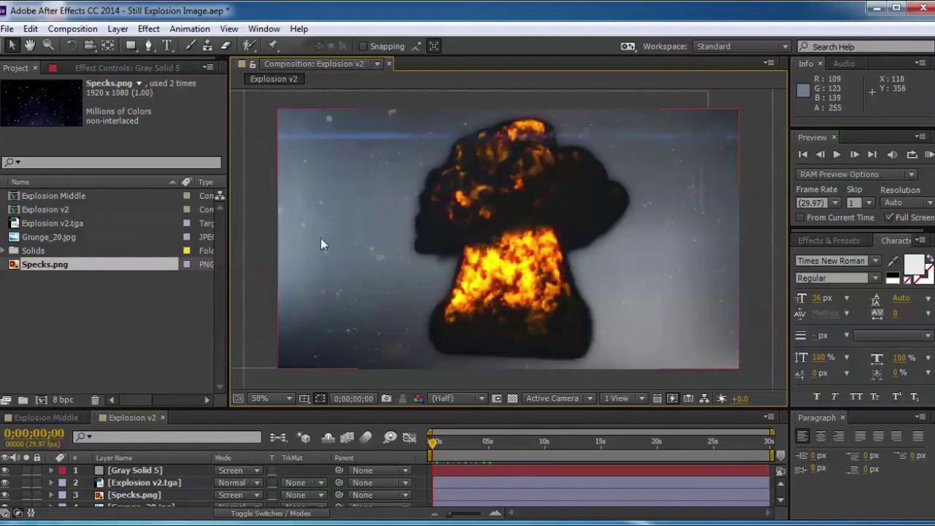